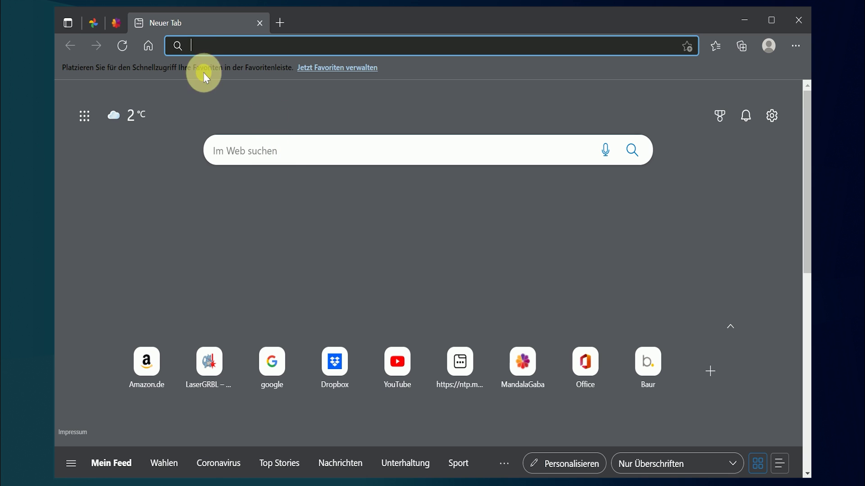
- Go to lasergrbl.com and download the LaserGRBL installer from the site's download section
type("l")
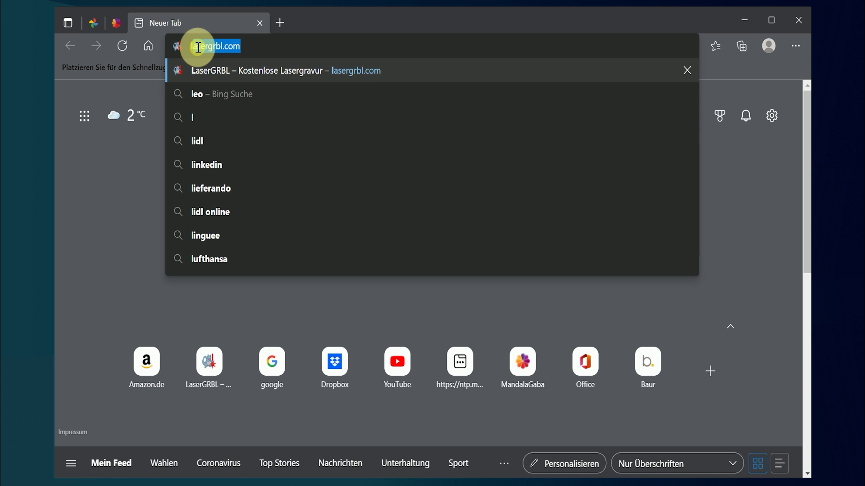
type("asergr")
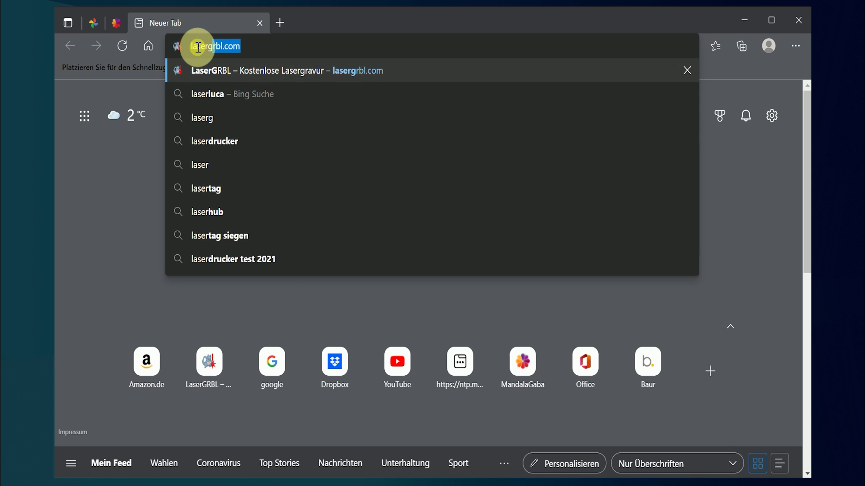
type("bl.co")
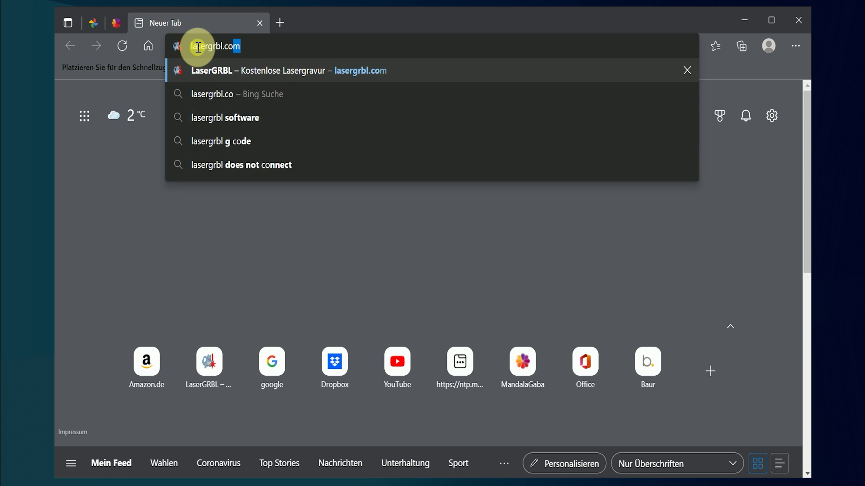
key("Return")
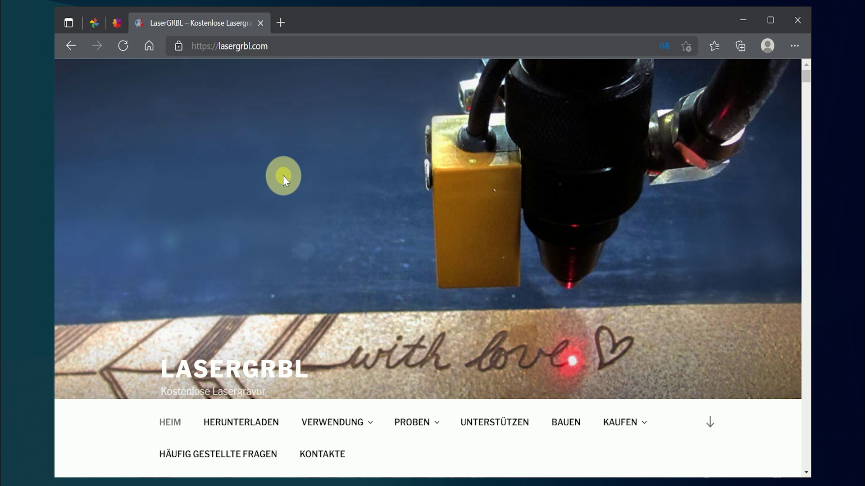
scroll(283, 176, "down", 15)
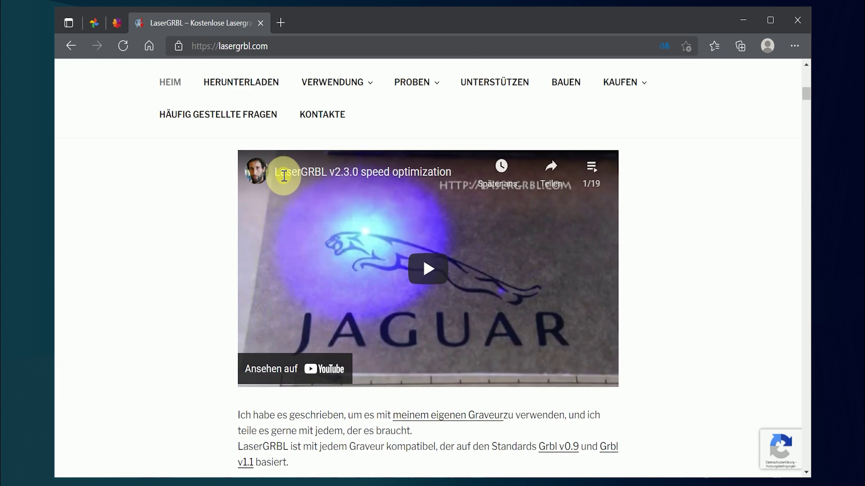
scroll(284, 176, "down", 6)
scroll(283, 174, "up", 2)
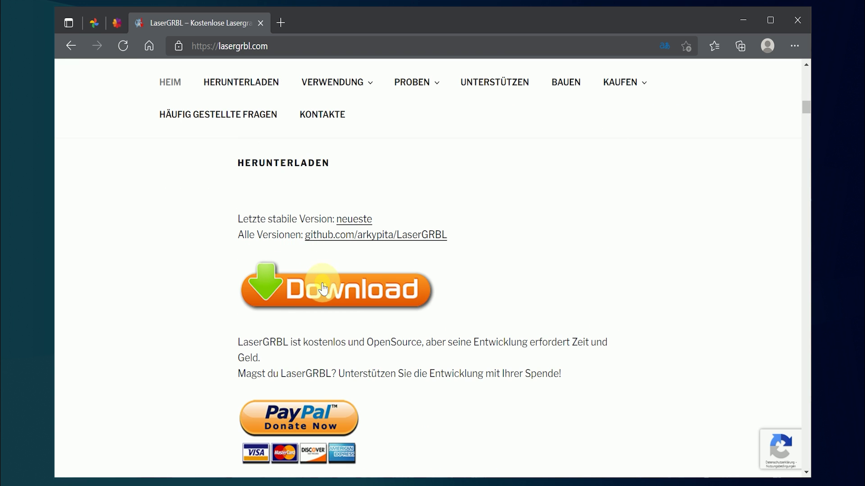
left_click(324, 291)
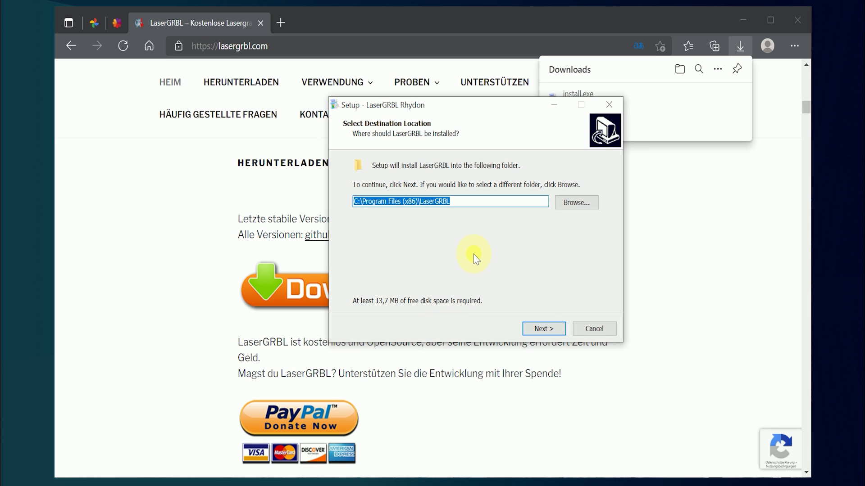
- Install LaserGRBL into C:\Program Files (x86)\LaserGRBL without a desktop shortcut, and launch it when setup finishes
left_click(541, 329)
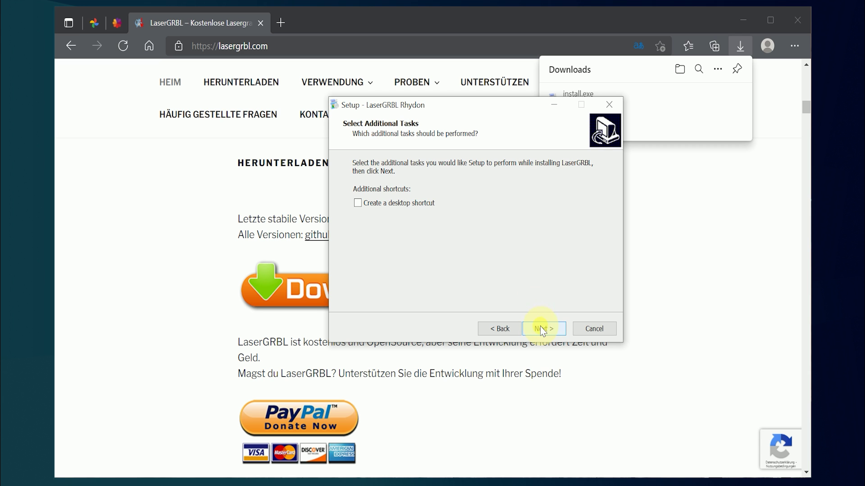
left_click(542, 330)
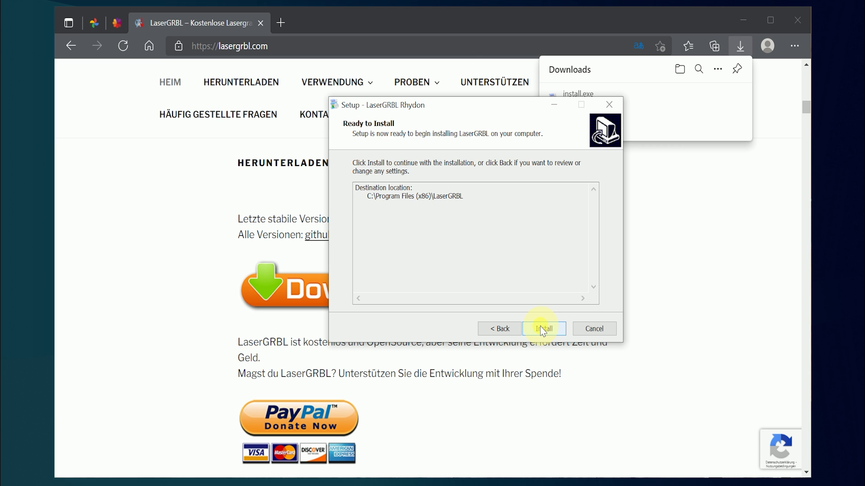
left_click(543, 330)
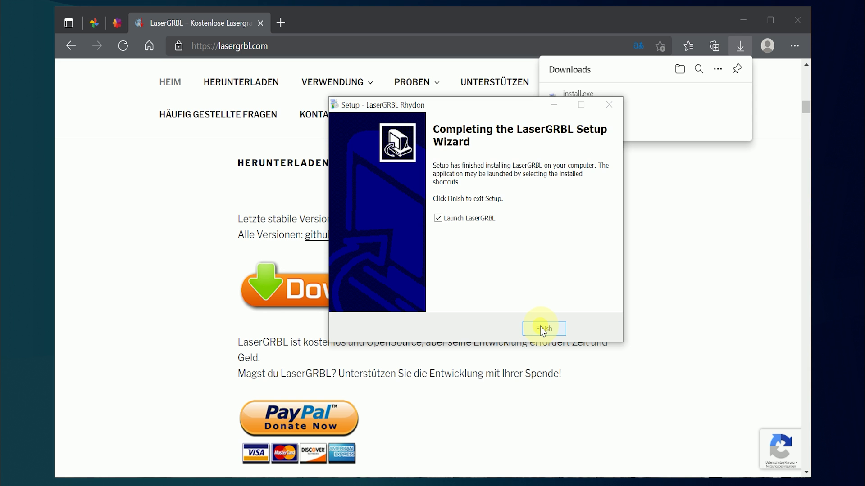
left_click(543, 330)
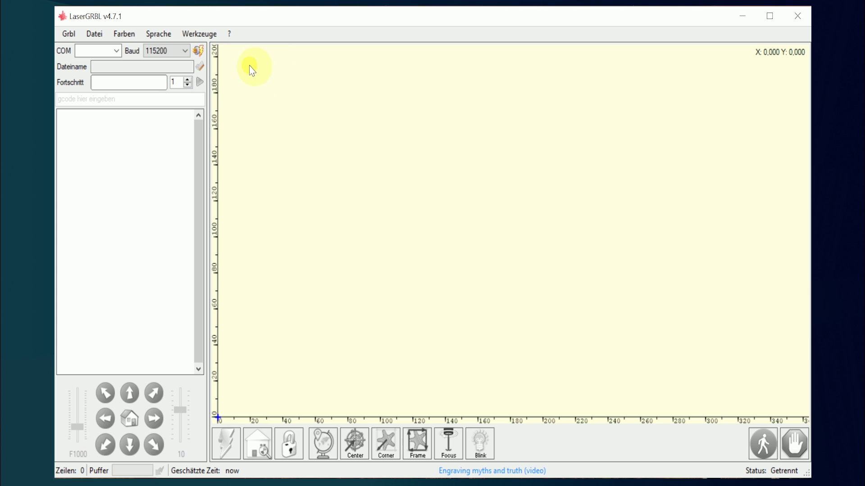
- Install the CH340 driver from LaserGRBL using CH341SER.INF
left_click(200, 36)
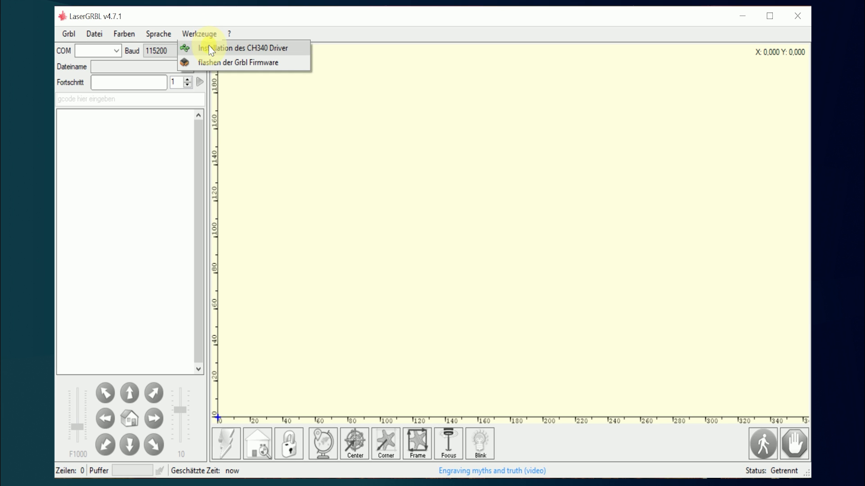
left_click(211, 49)
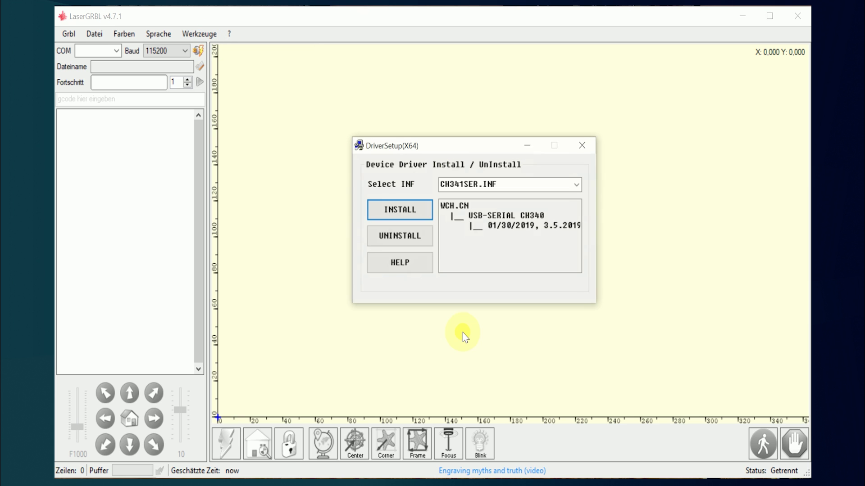
left_click(415, 212)
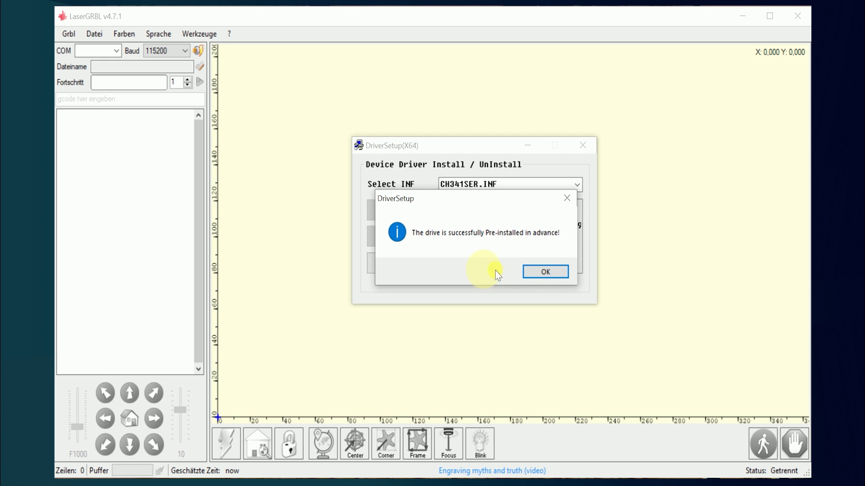
left_click(545, 271)
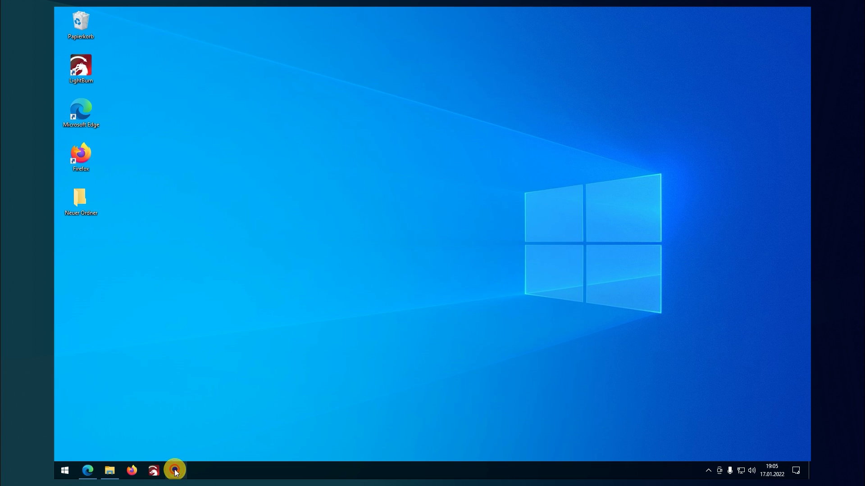
- Start LaserGRBL, connect to the engraver on COM3 at 115200 baud, and list its Grbl settings with the $$ command
left_click(175, 470)
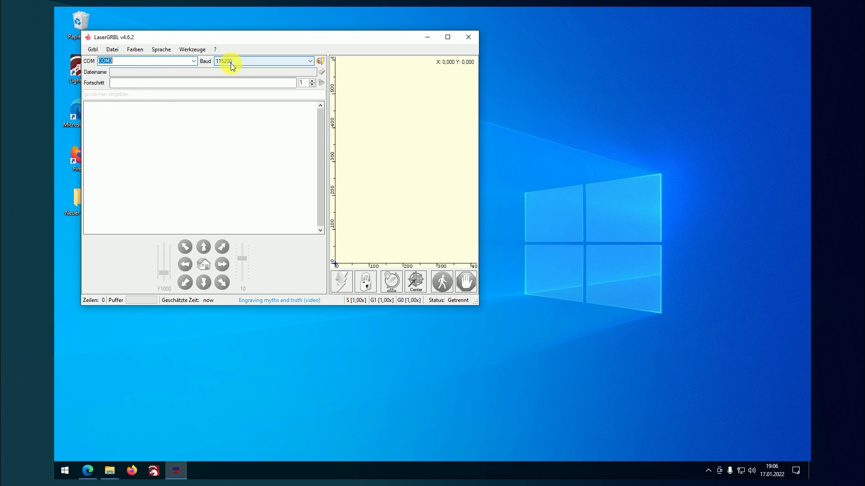
left_click(320, 61)
left_click(201, 94)
type("$")
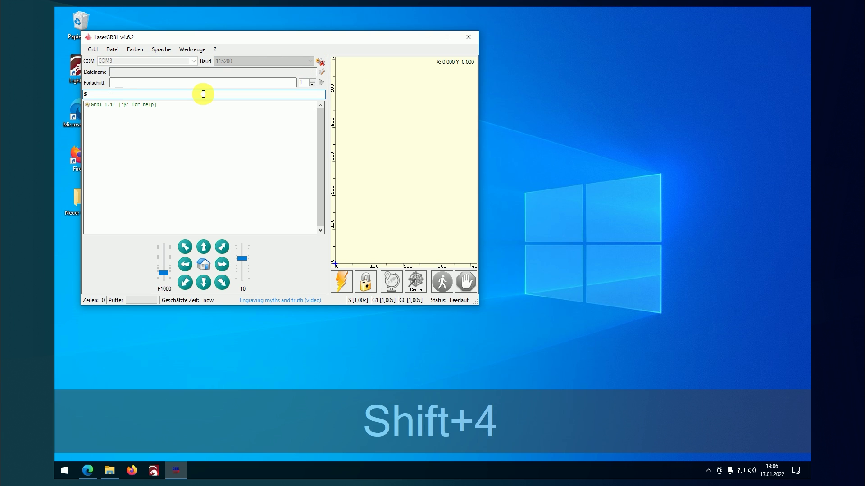
type("$")
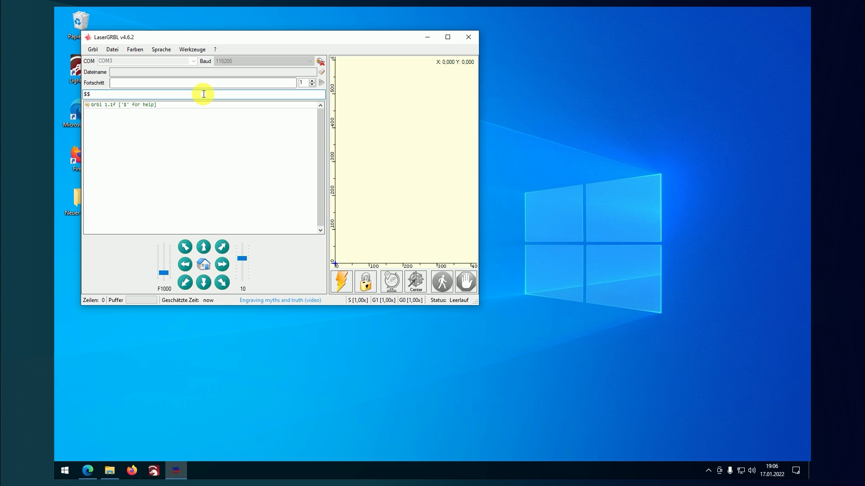
key("Return")
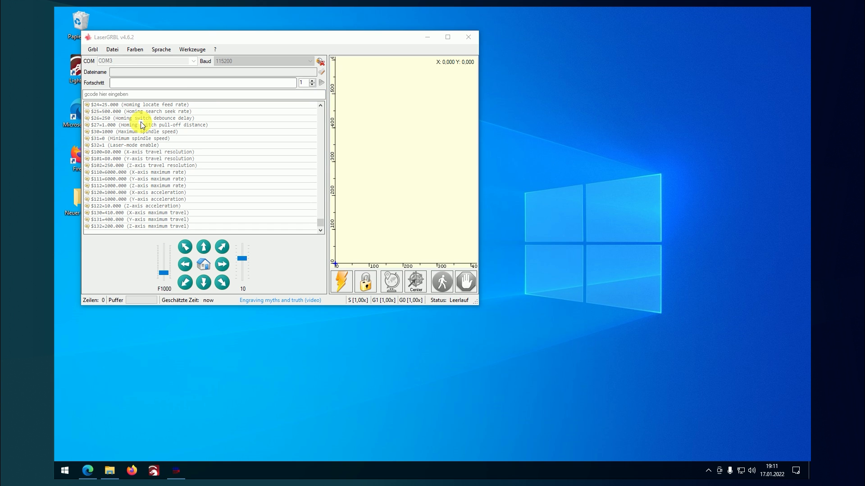
- Open the Grbl configuration table and enlarge its window to show more parameters and their full descriptions
left_click(93, 50)
left_click(93, 50)
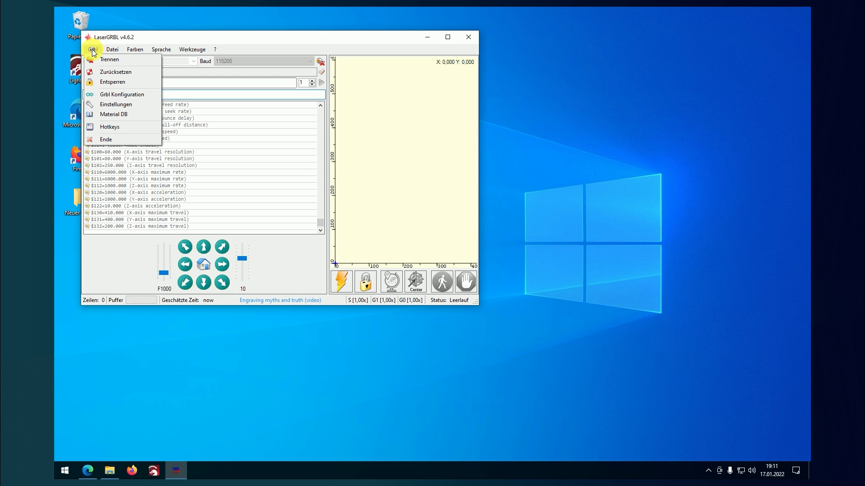
left_click(121, 94)
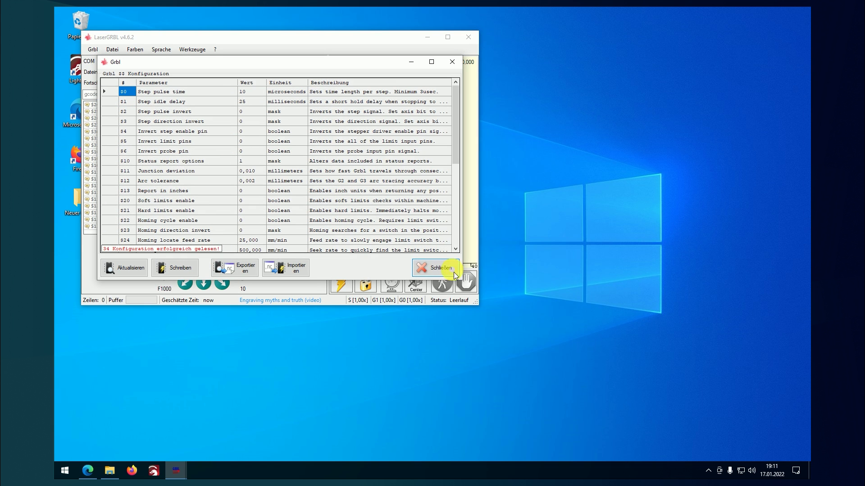
left_click_drag(461, 280, 654, 433)
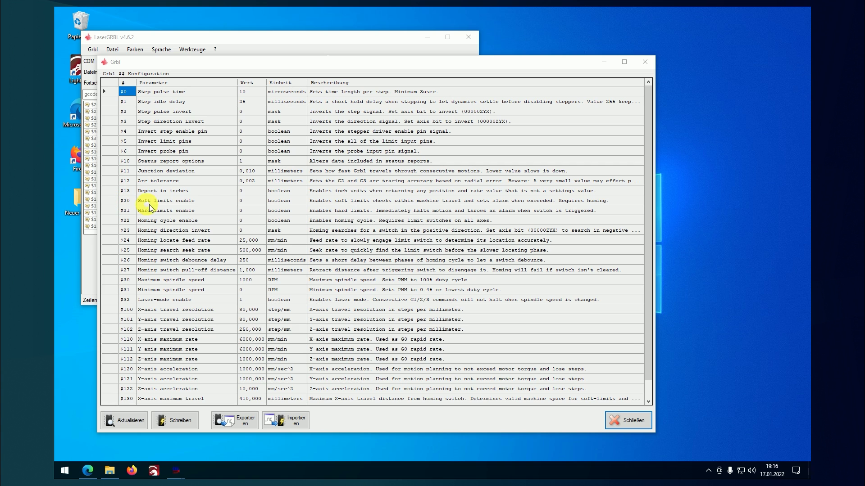
- Enable hard limits ($21) and the homing cycle ($22) by setting both values to 1
left_click(242, 202)
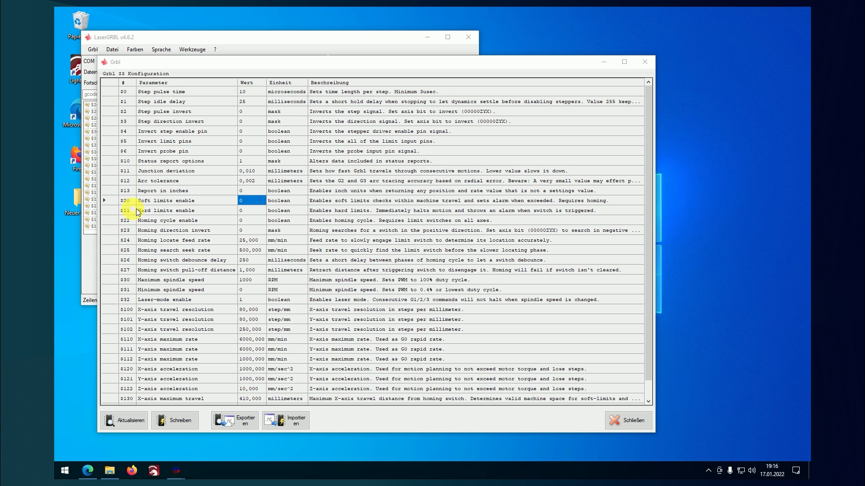
left_click(242, 212)
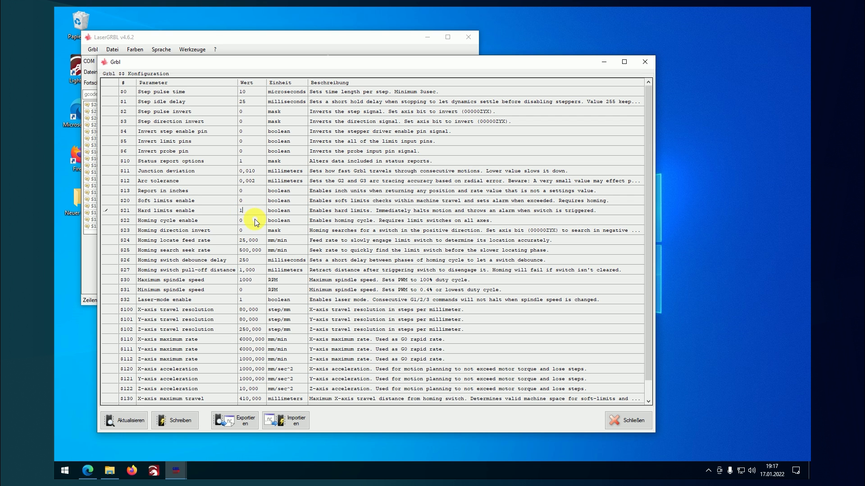
key("Tab")
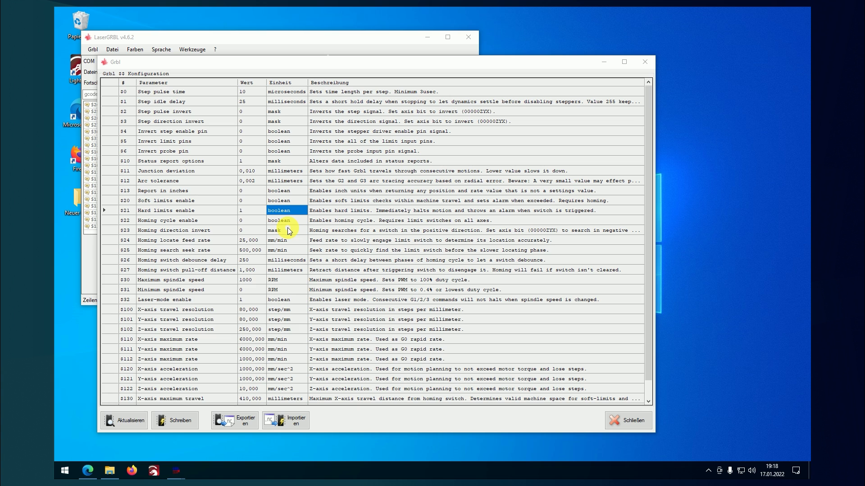
left_click(242, 220)
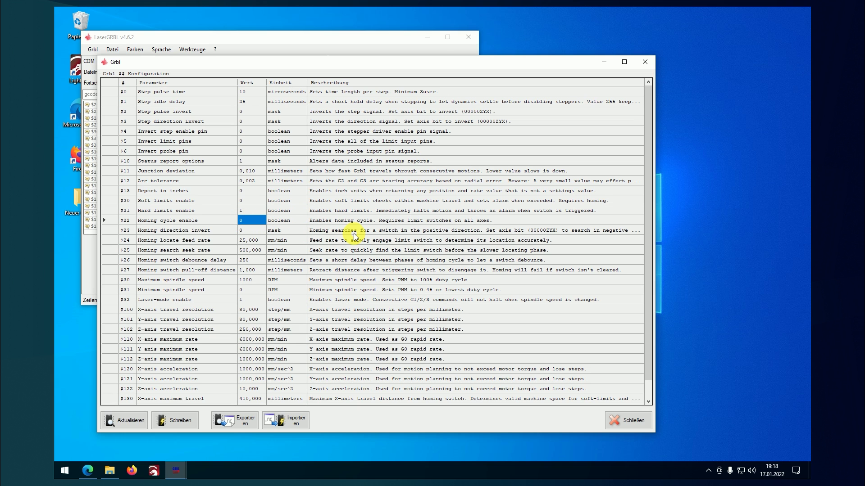
type("1")
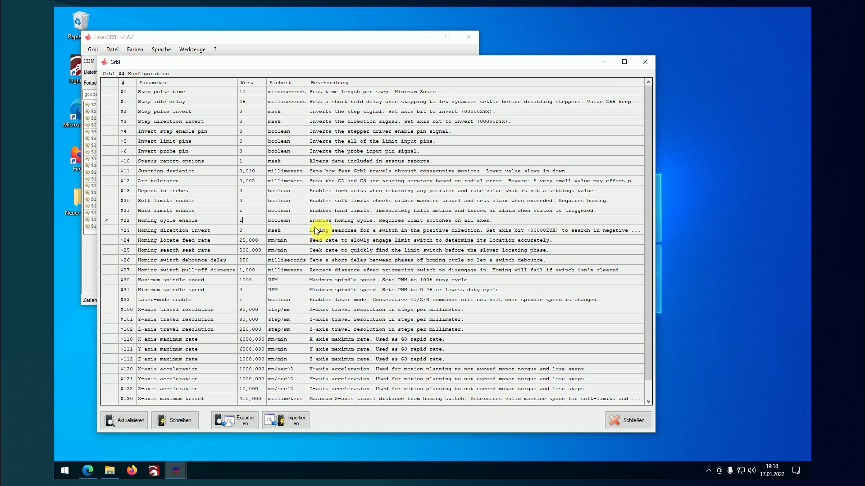
left_click(296, 223)
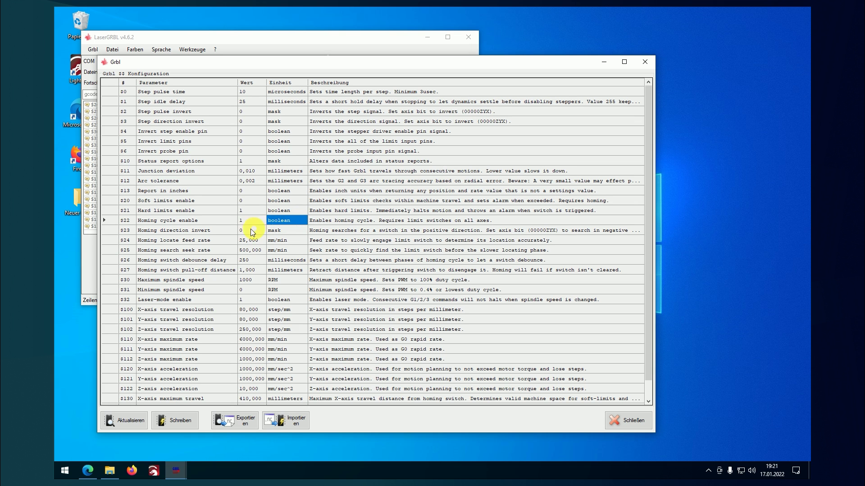
- Set the homing direction invert ($23) to 2 and the homing locate feed rate ($24) to 100 mm/min
left_click(248, 230)
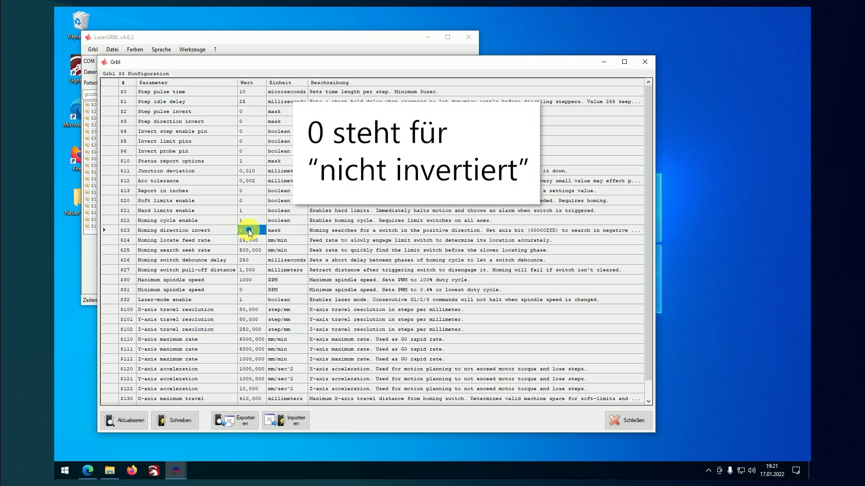
type("2")
left_click(285, 232)
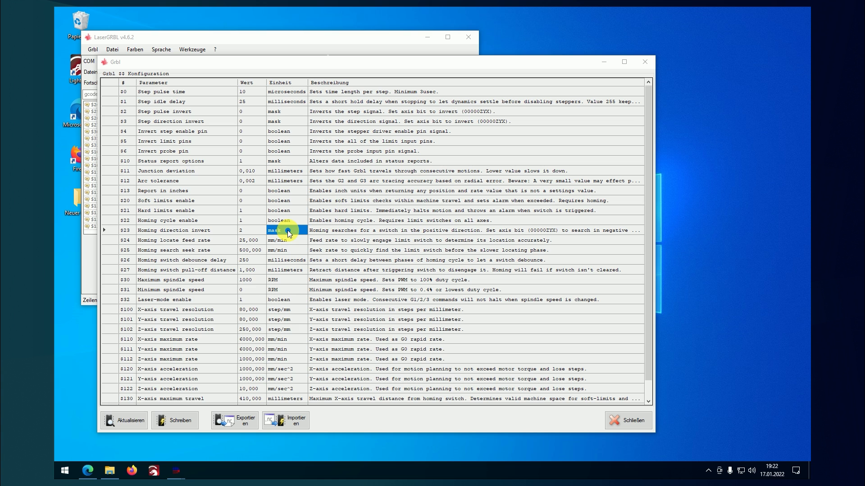
left_click(252, 242)
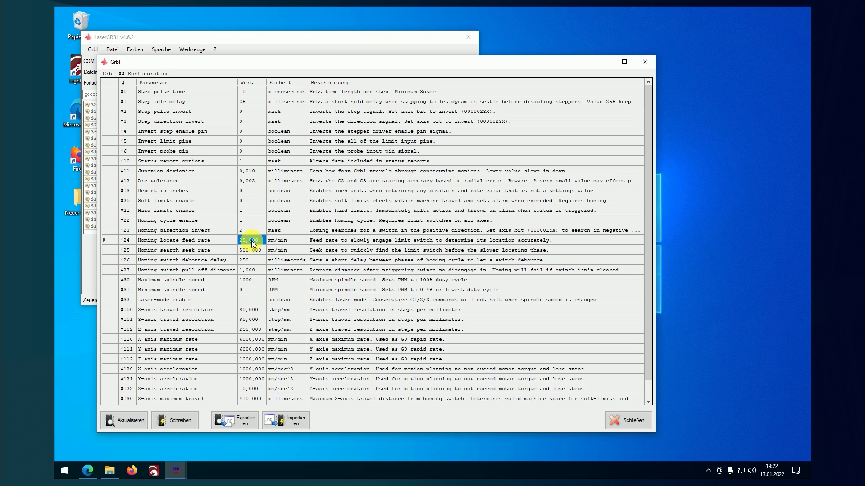
type("100")
left_click(275, 243)
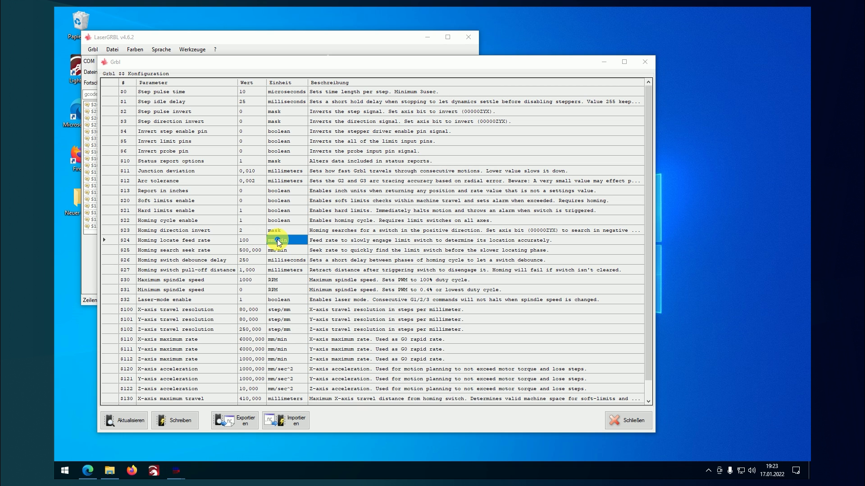
- Set the homing search seek rate ($25) to 1500 mm/min and write the configuration to the controller
left_click(249, 251)
type("15")
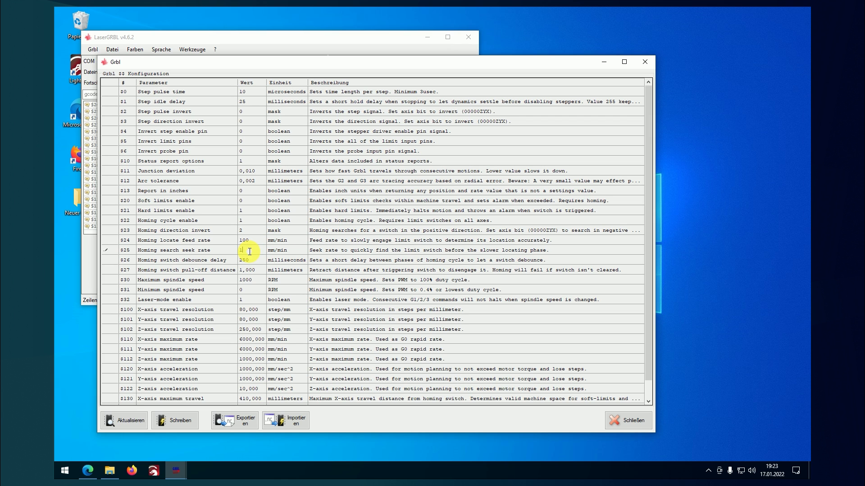
type("00")
left_click(283, 251)
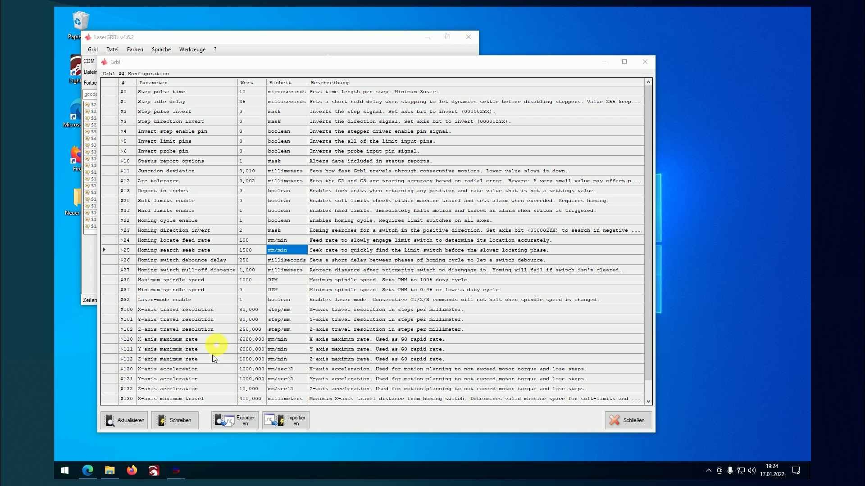
left_click(179, 420)
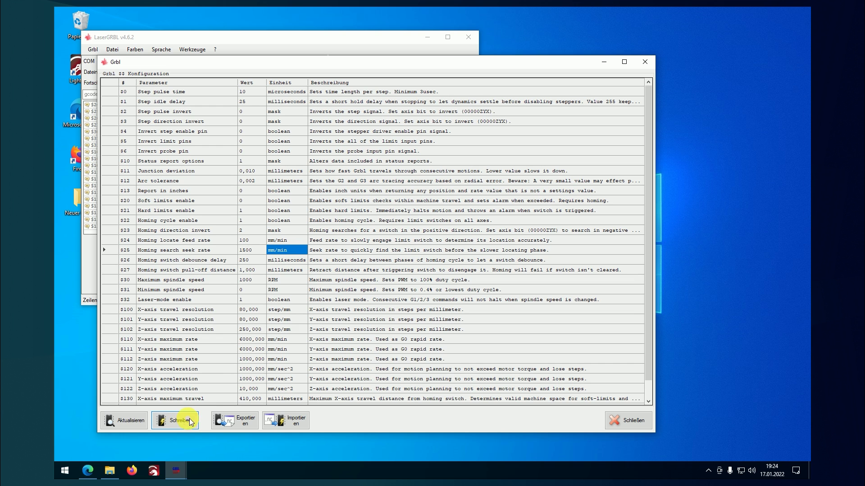
- Export the Grbl configuration as a backup file named "Sicherung Grbl" on the desktop and close the configuration window
left_click(242, 420)
type("Sicherung GRBL")
left_click(311, 284)
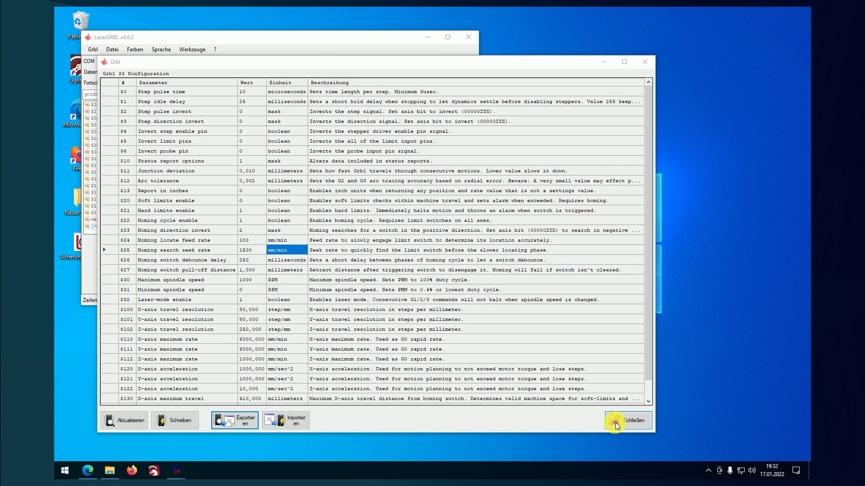
left_click(618, 422)
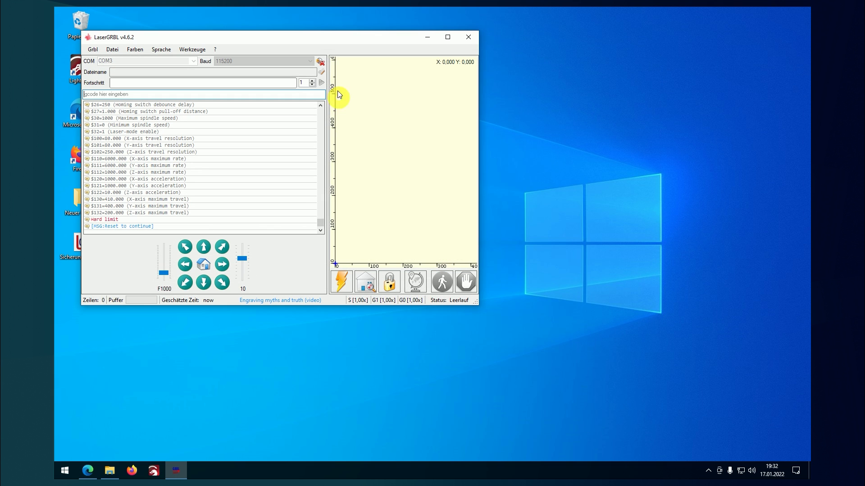
- Disconnect from the engraver on COM3 and quit LaserGRBL
left_click(320, 62)
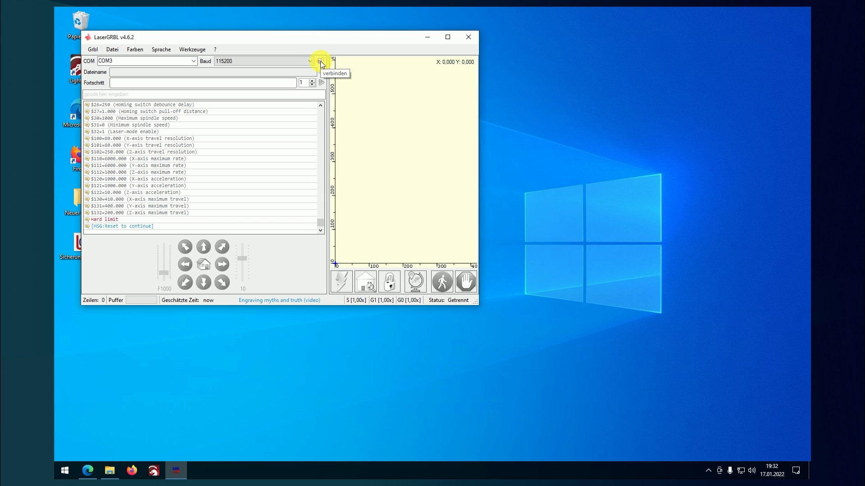
left_click(469, 37)
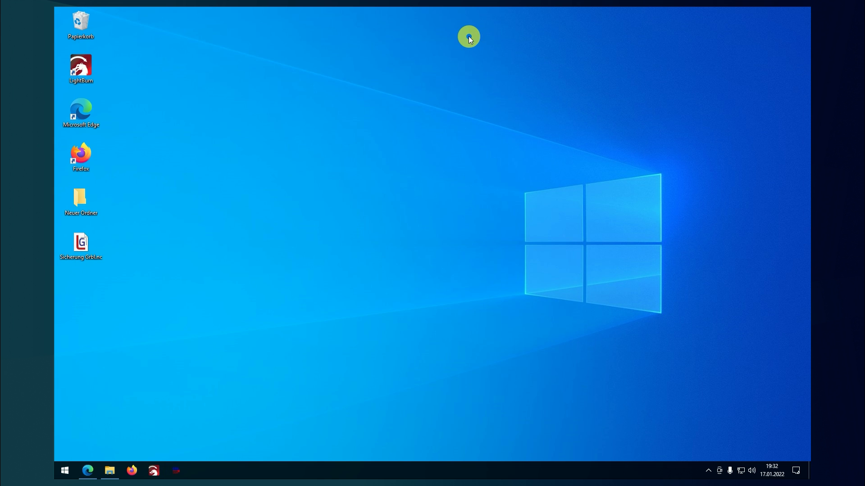
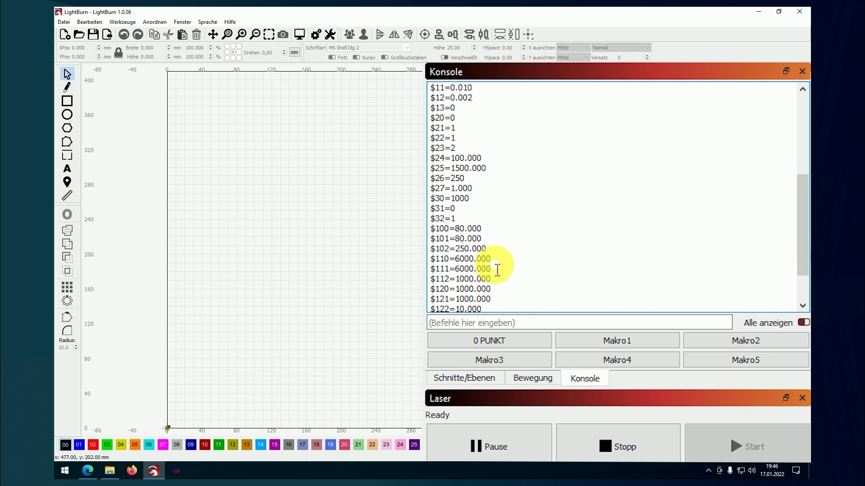
- In LightBurn, set the jog distance to 100 mm and move the laser head three jogs in the negative X direction
left_click(522, 379)
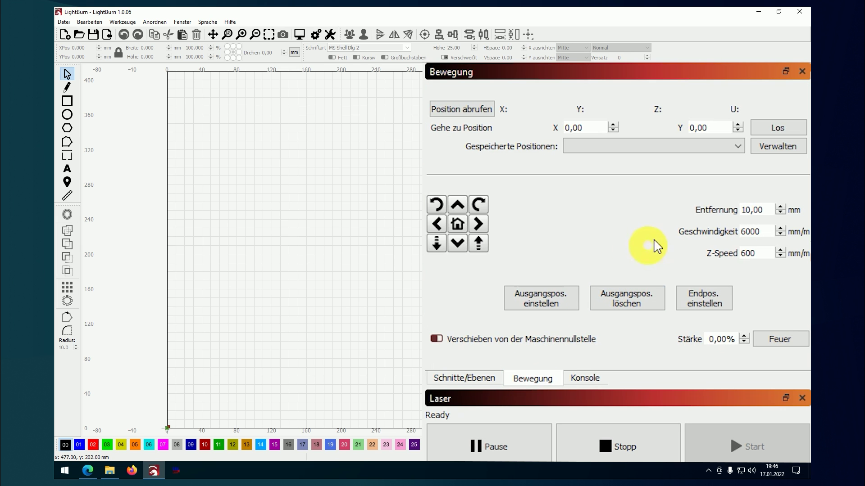
left_click(748, 208)
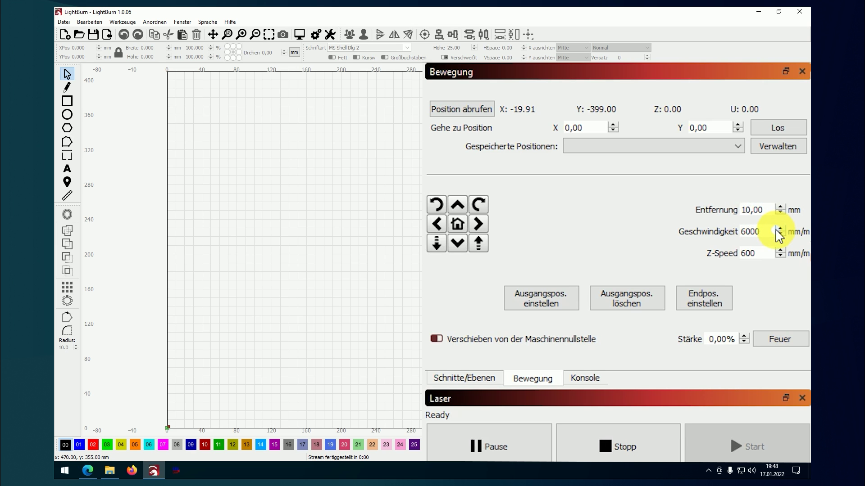
type("0")
left_click(435, 225)
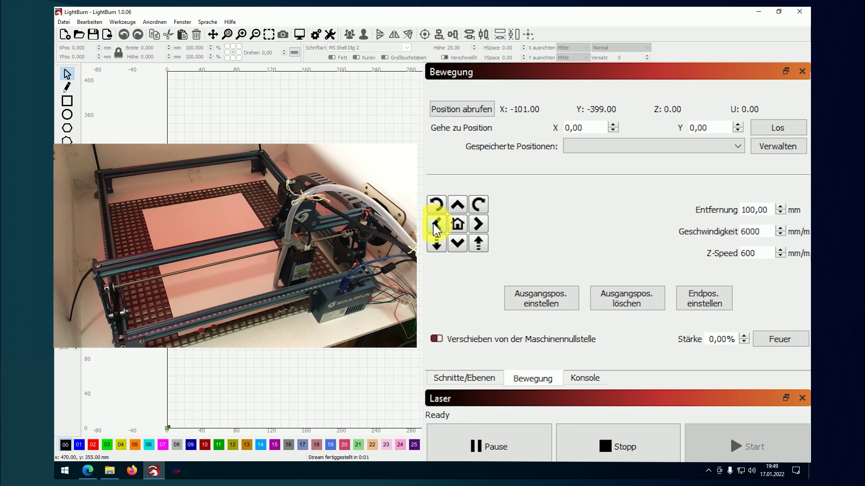
left_click(435, 225)
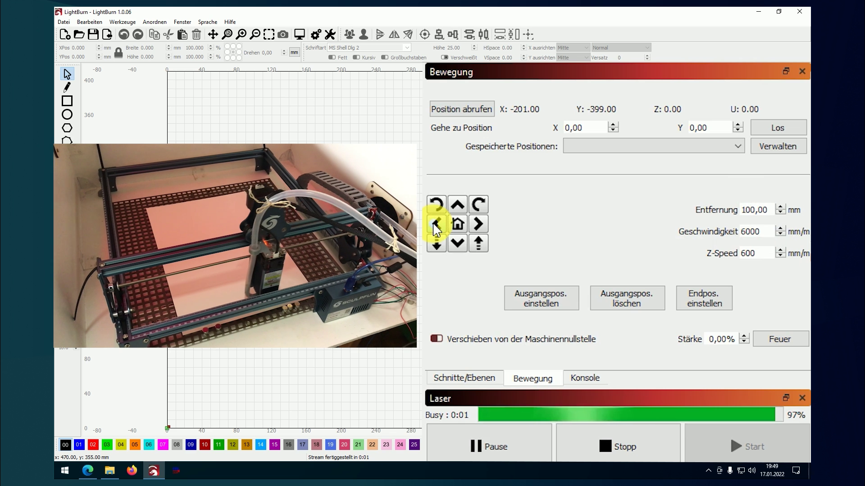
left_click(435, 225)
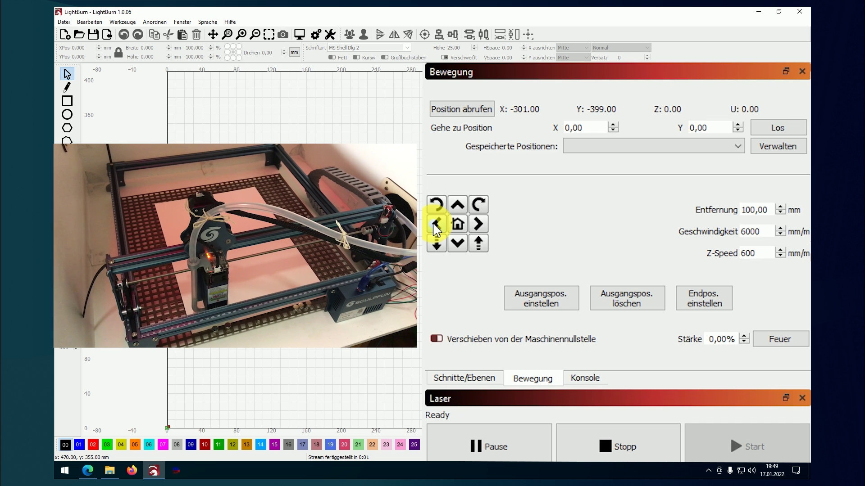
- Set the jog distance to 10 mm and jog the laser head in the negative X direction until X is -381
left_click(751, 215)
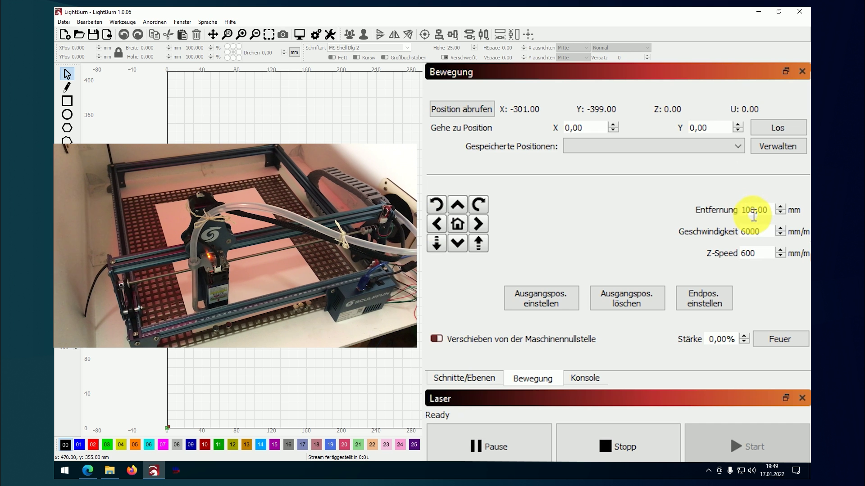
key("BackSpace")
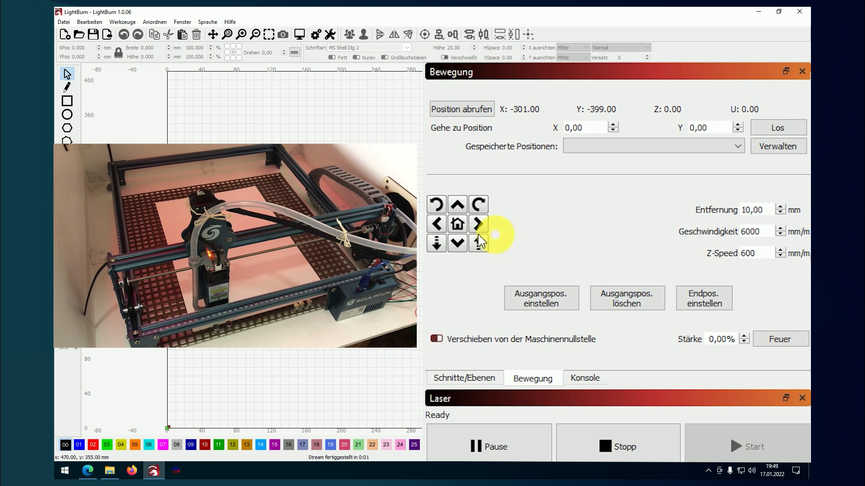
left_click(438, 222)
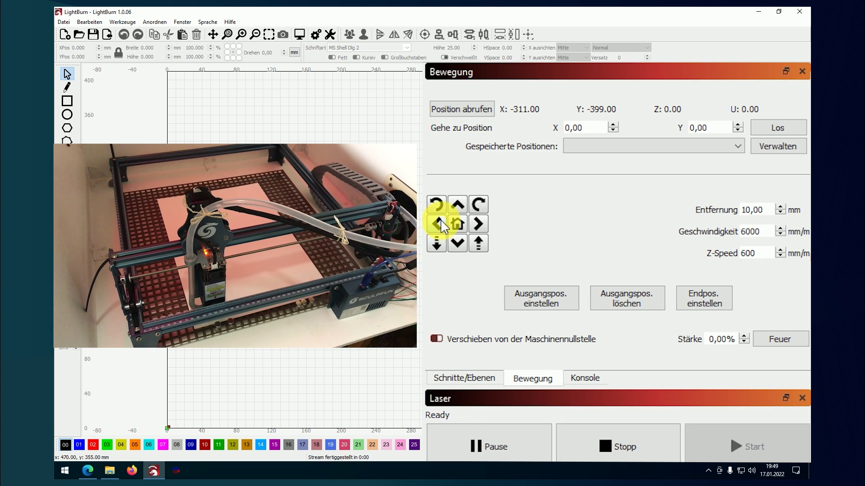
left_click(440, 222)
left_click(439, 222)
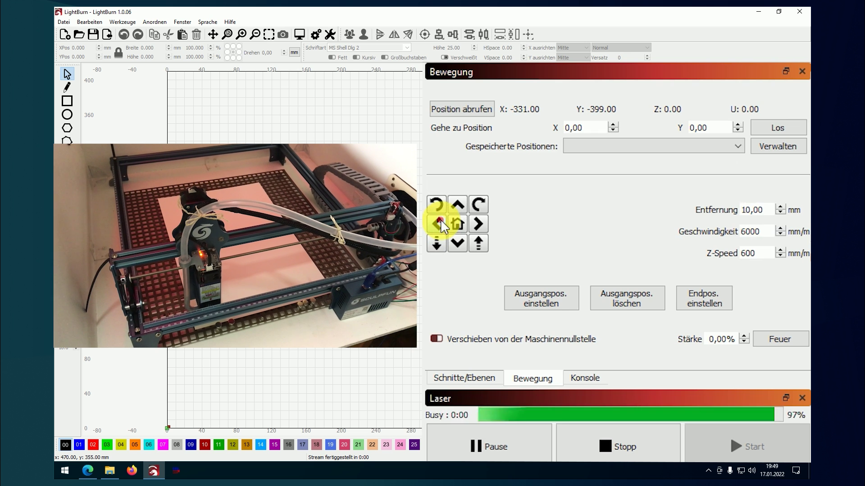
left_click(441, 221)
left_click(440, 222)
left_click(441, 222)
left_click(441, 222)
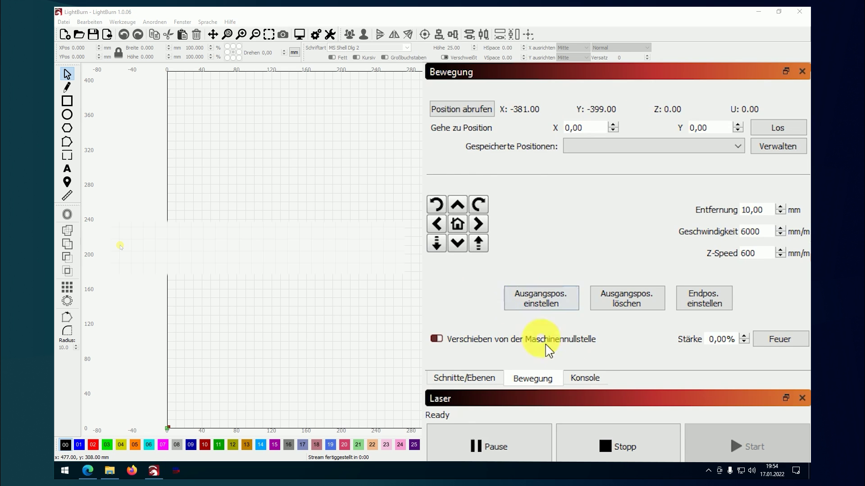
- Send the console command G10L2P1x-381Y-399 to store the current position as the work coordinate zero offset
left_click(586, 380)
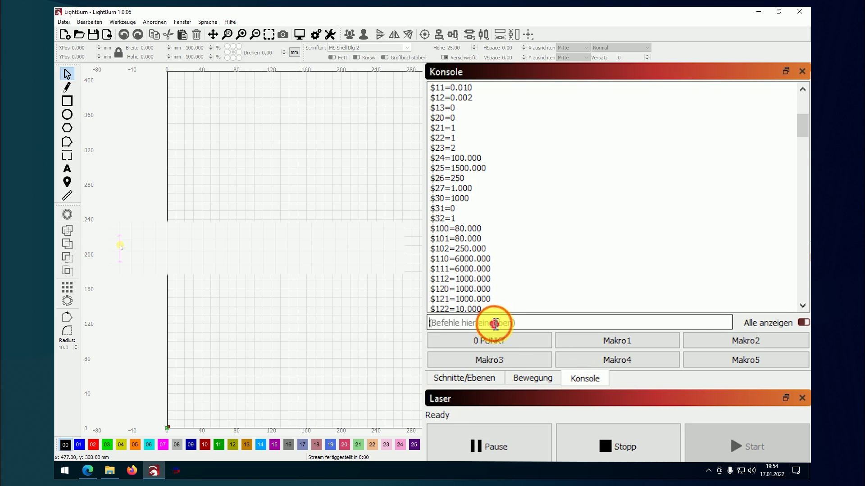
type("10")
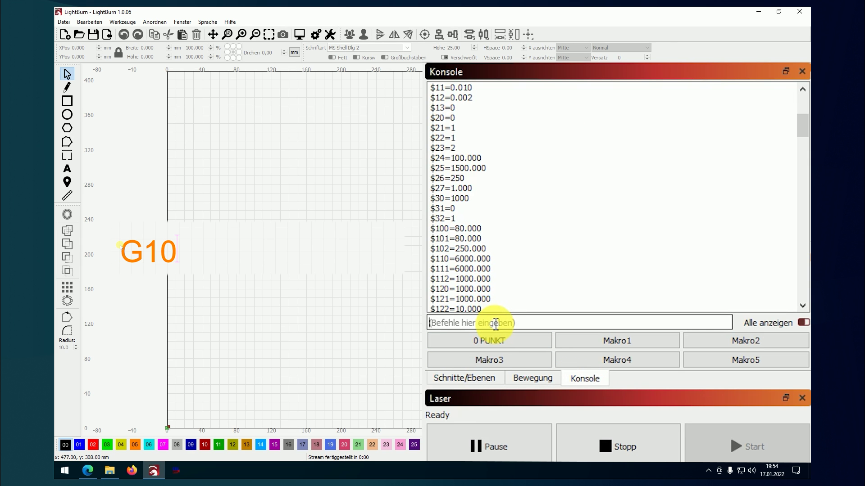
type("G10")
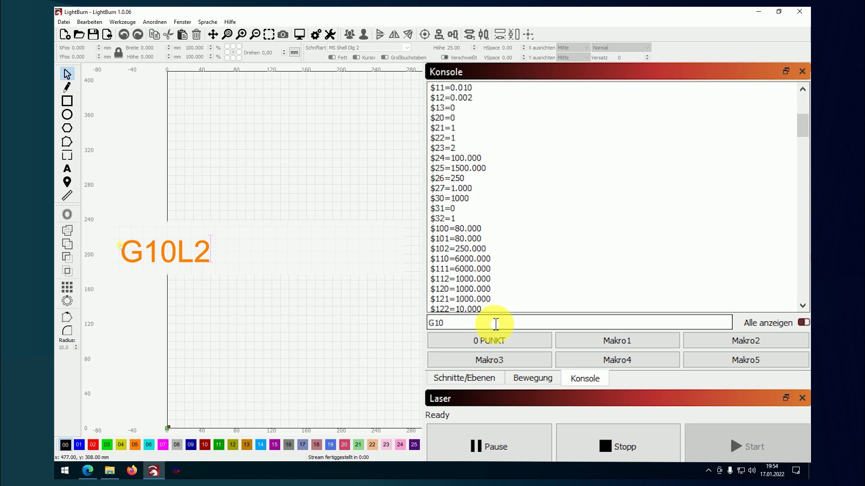
type("L")
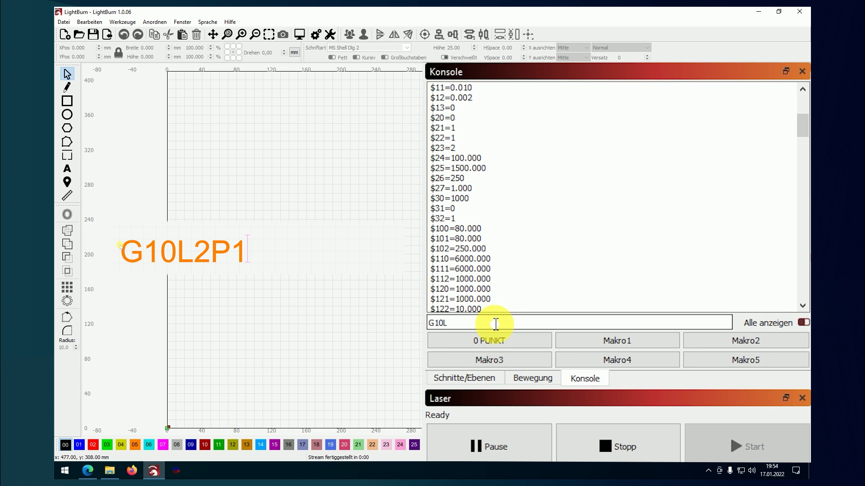
type("2P1x-38")
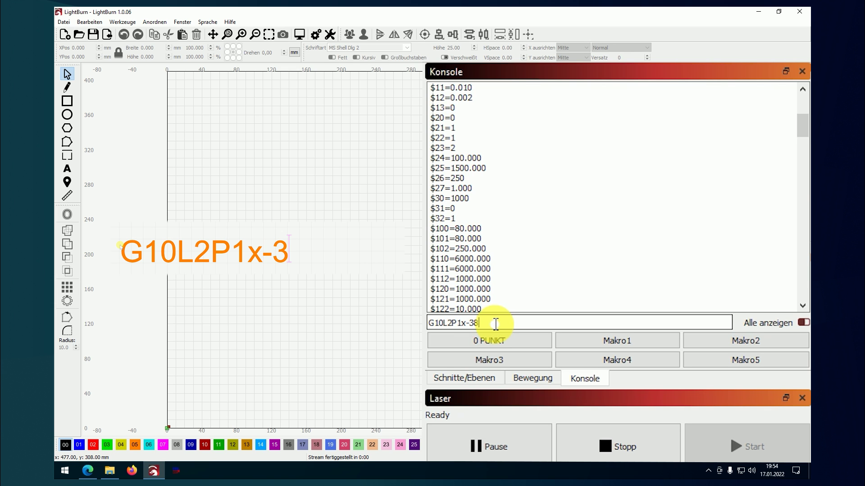
type("1")
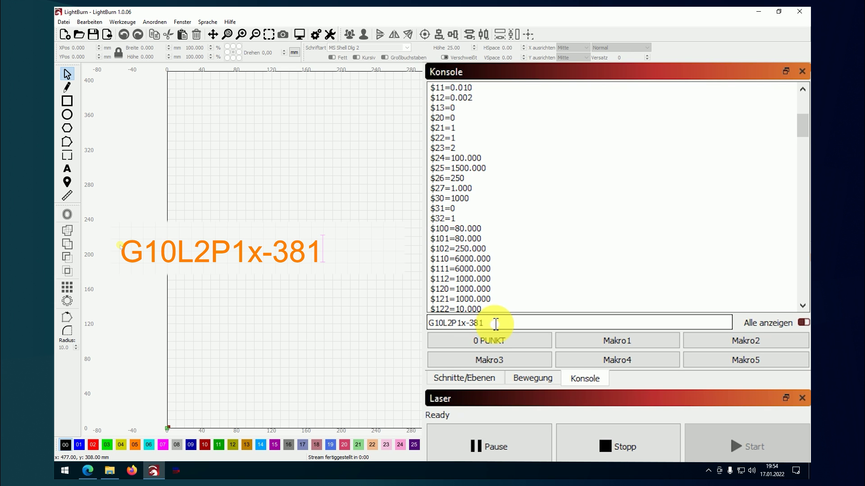
type("Y-399")
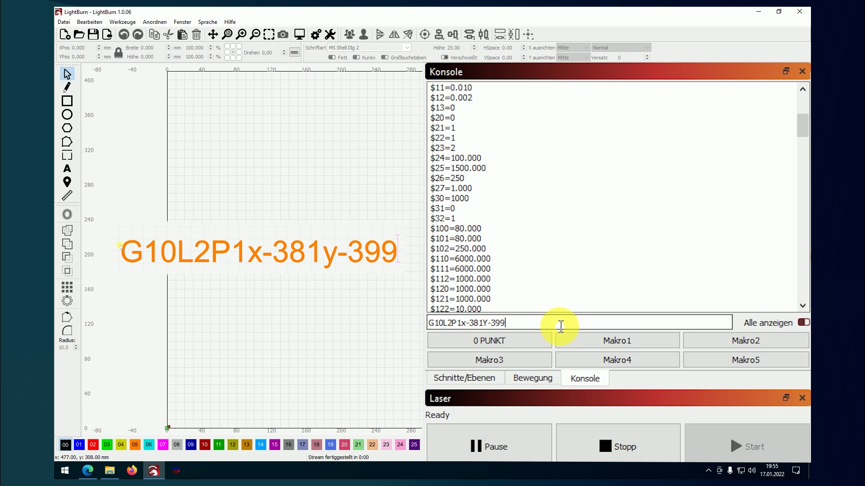
key("Return")
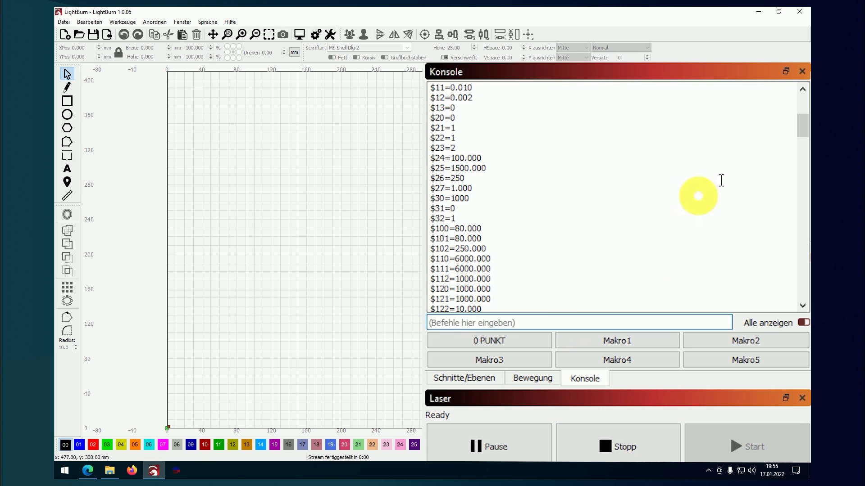
- Show the latest console output and query the stored coordinate offsets with the $# command
left_click_drag(799, 126, 772, 309)
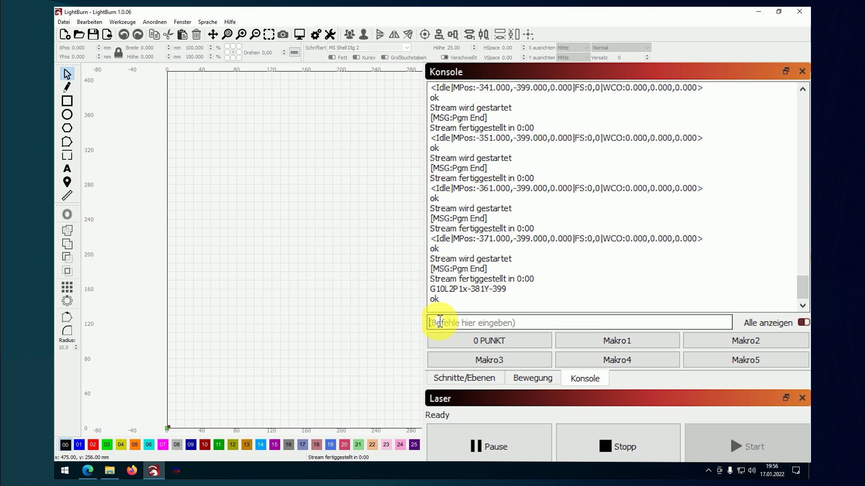
type("$#")
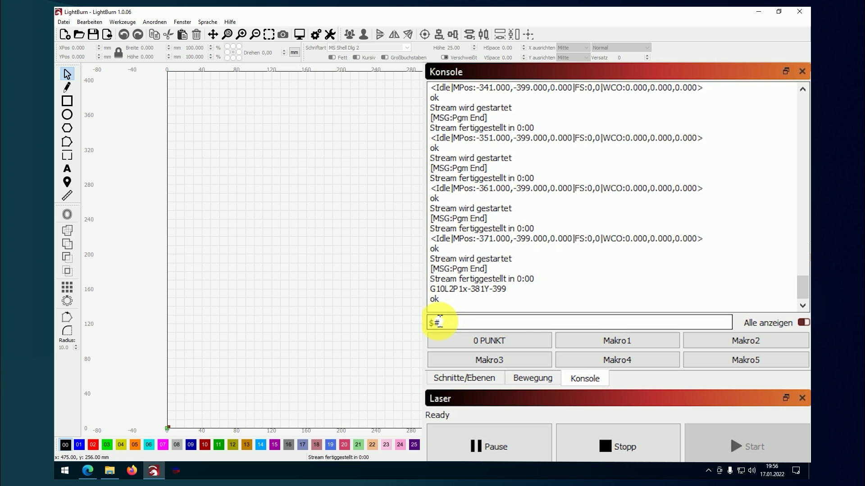
key("Return")
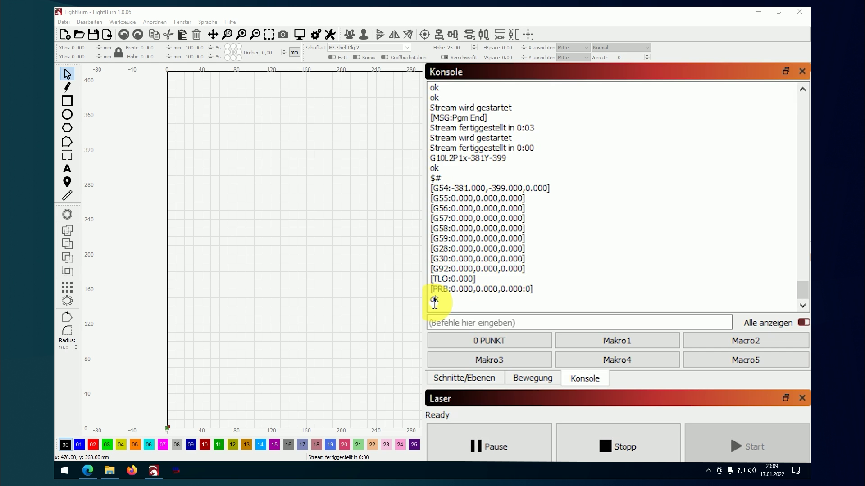
- Set the Grbl status report option to work positions by sending $10=0 in the console
left_click(436, 319)
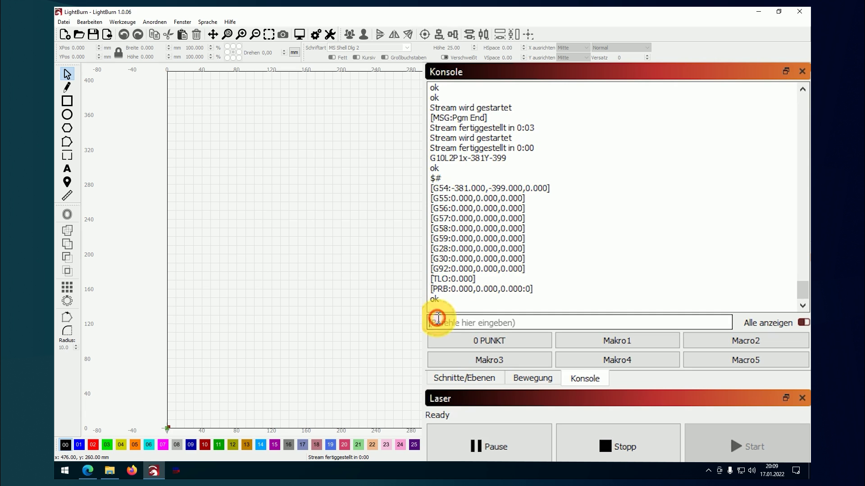
type("$10=0")
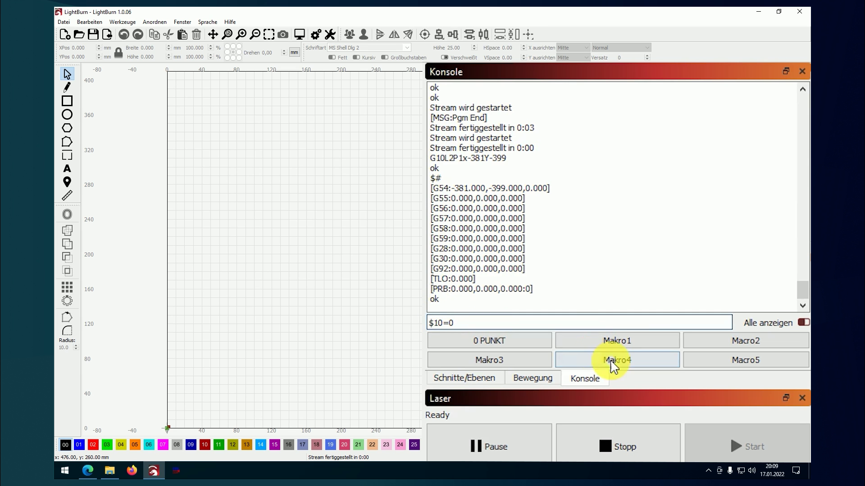
key("Return")
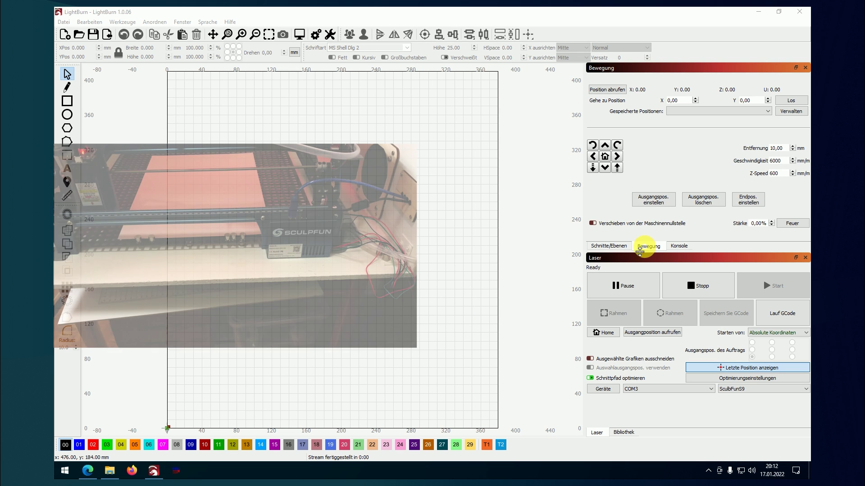
- Home the laser, set the jog distance to 100 mm and move the head four jogs in the positive Y direction
left_click(603, 333)
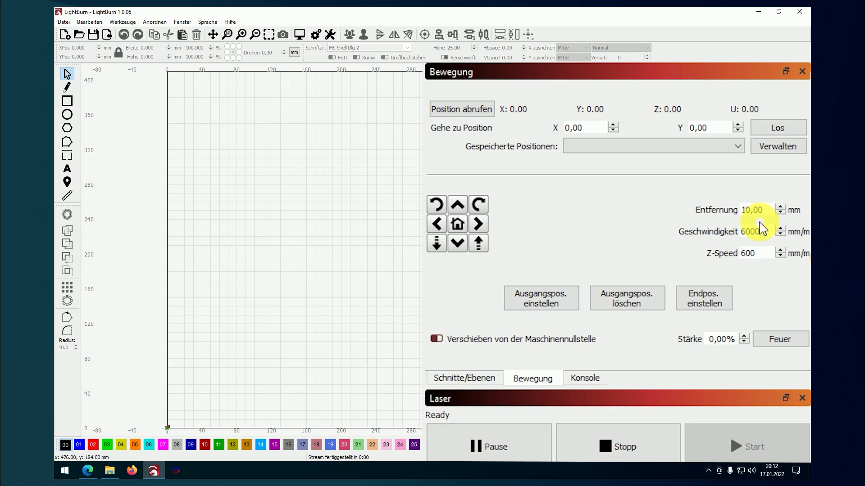
type("0")
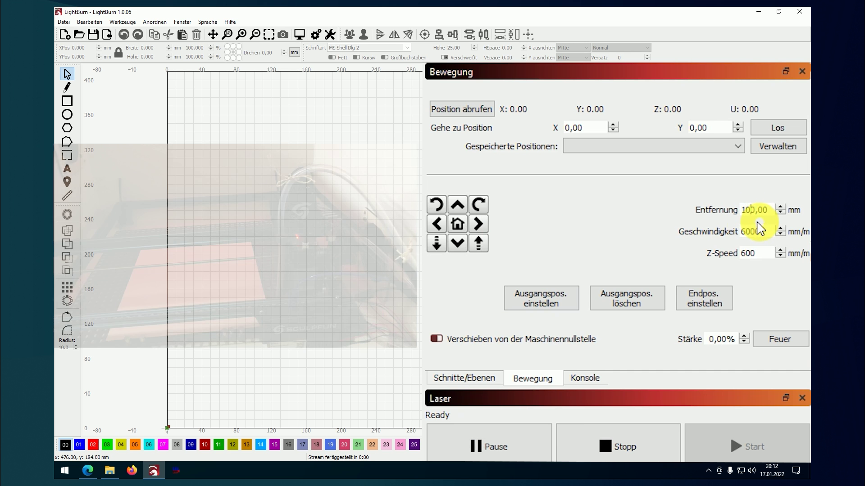
left_click(463, 206)
left_click(463, 206)
left_click(462, 206)
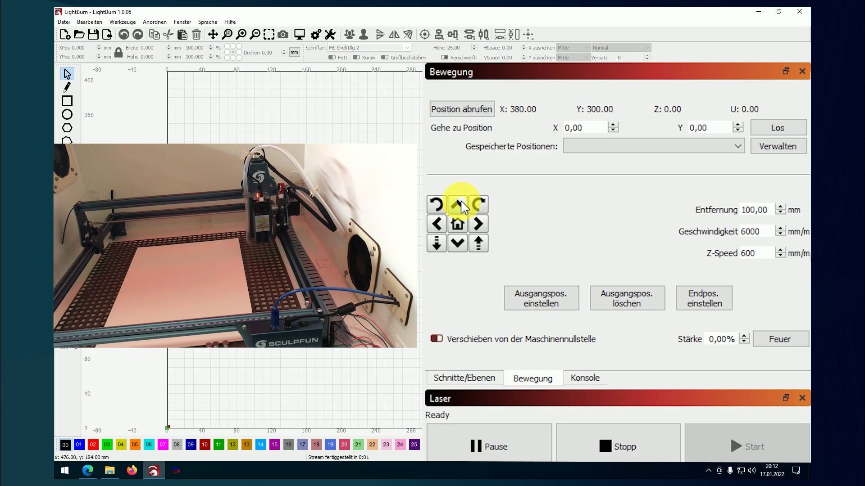
left_click(462, 206)
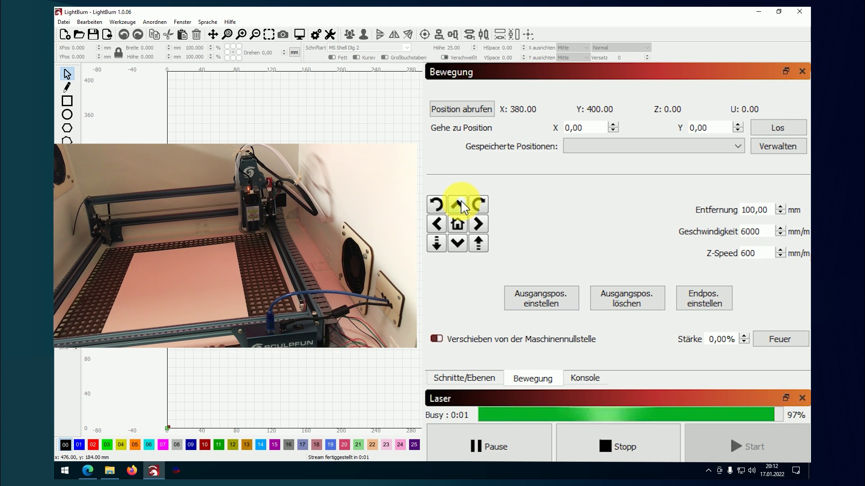
- Set the jog distance to 10 mm and move the laser head one jog in the positive Y direction
left_click(763, 213)
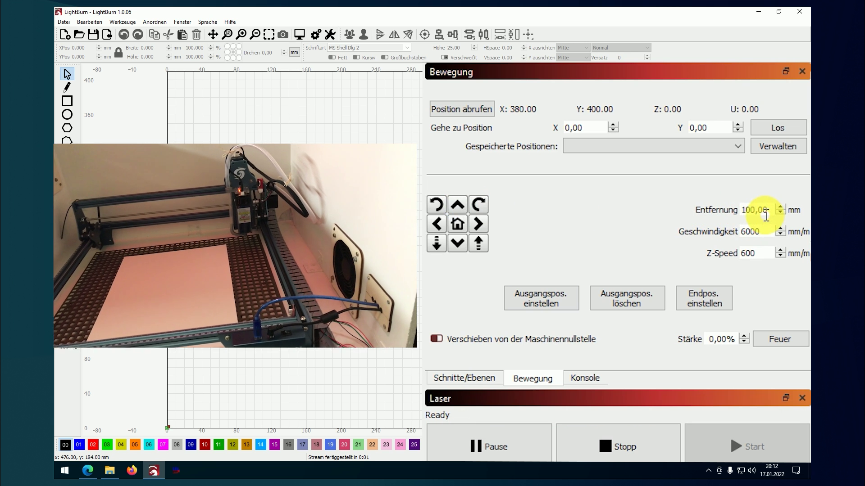
key("BackSpace")
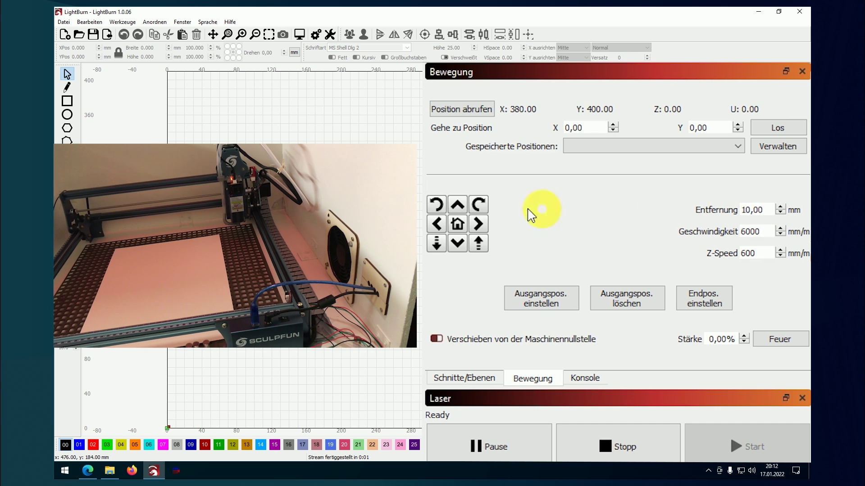
left_click(463, 207)
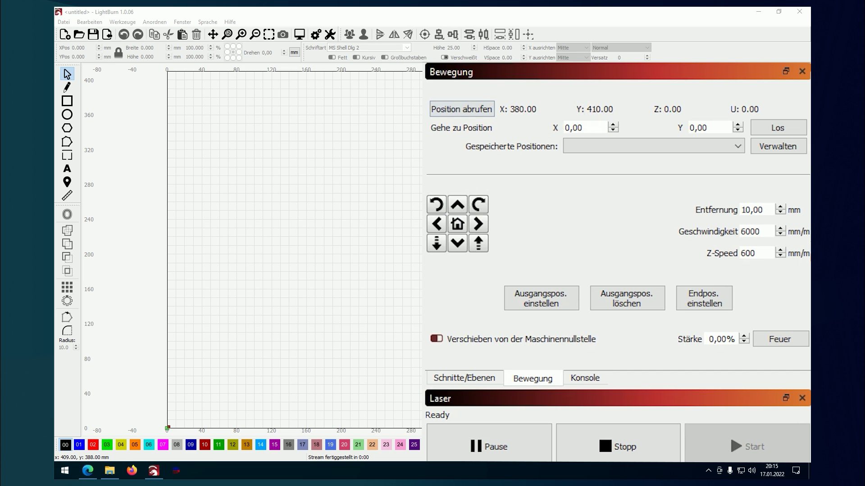
- Check the work area width and height in the device settings and accept them
left_click(98, 27)
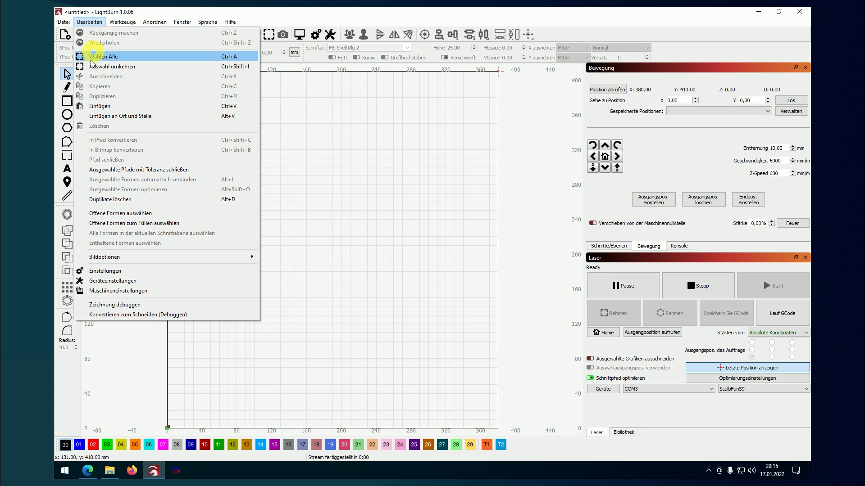
left_click(114, 281)
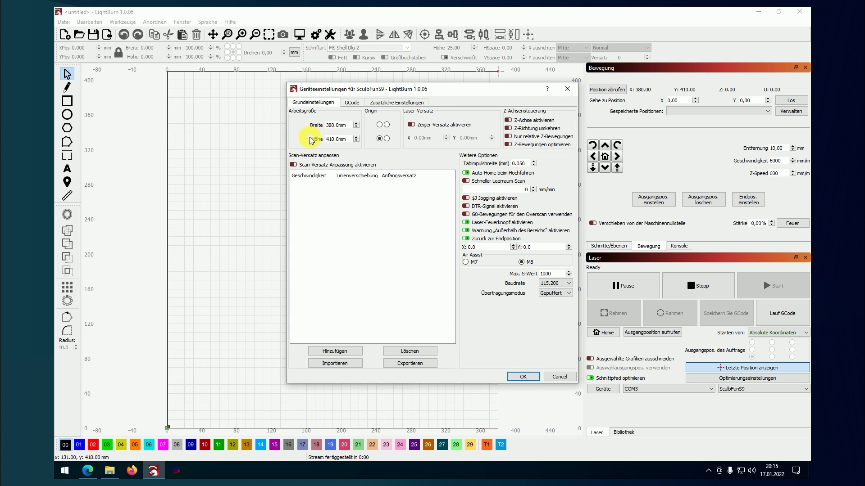
left_click(523, 376)
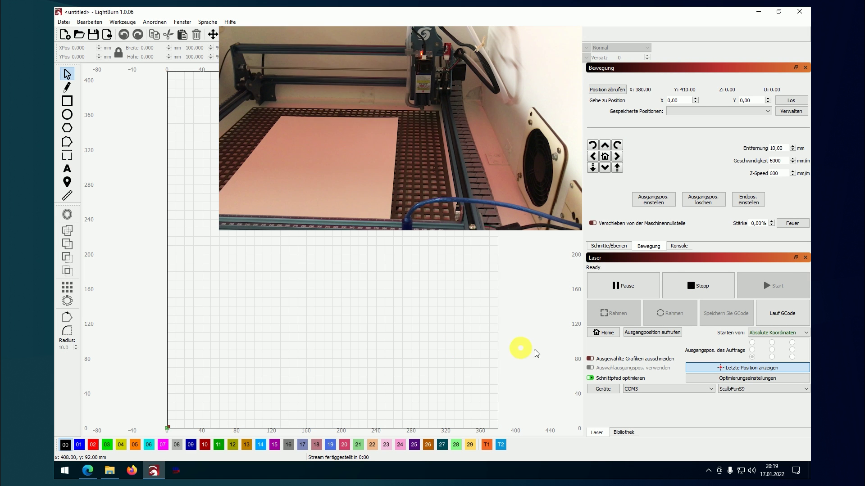
- Home the laser and send the head to the origin position
left_click(607, 333)
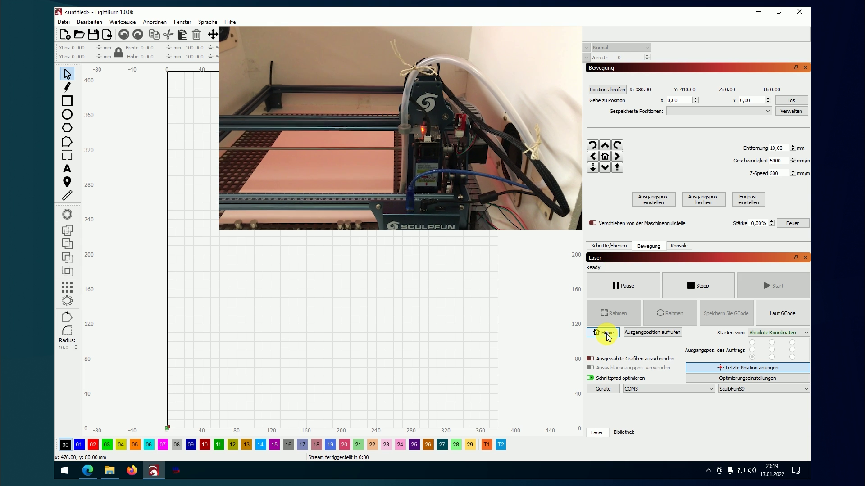
left_click(641, 334)
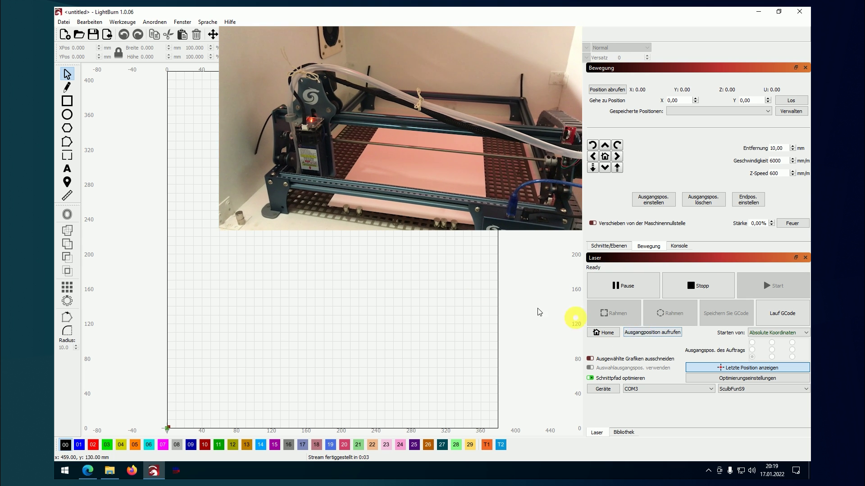
- Draw a rectangle about 153 x 151 mm on the work area and test framing it, homing the laser between frame runs
left_click(68, 102)
mouse_move(205, 268)
left_mouse_down()
mouse_move(222, 295)
mouse_move(339, 400)
left_mouse_up()
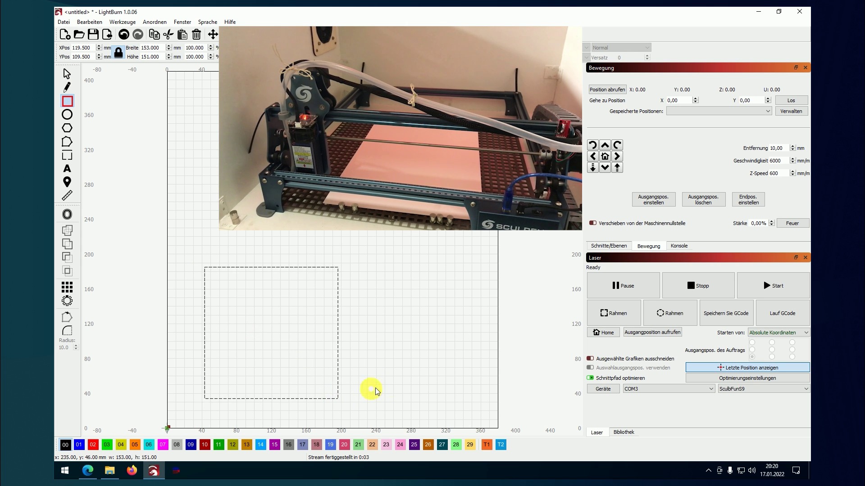
left_click(617, 319)
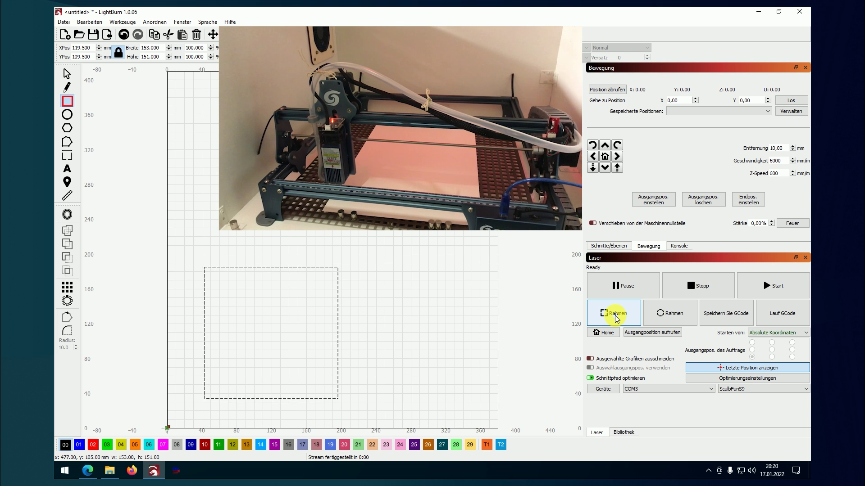
left_click(608, 333)
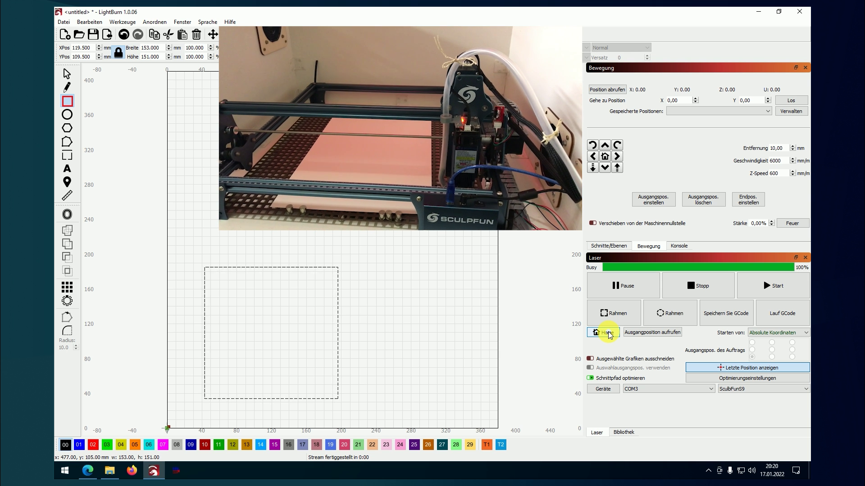
left_click(615, 314)
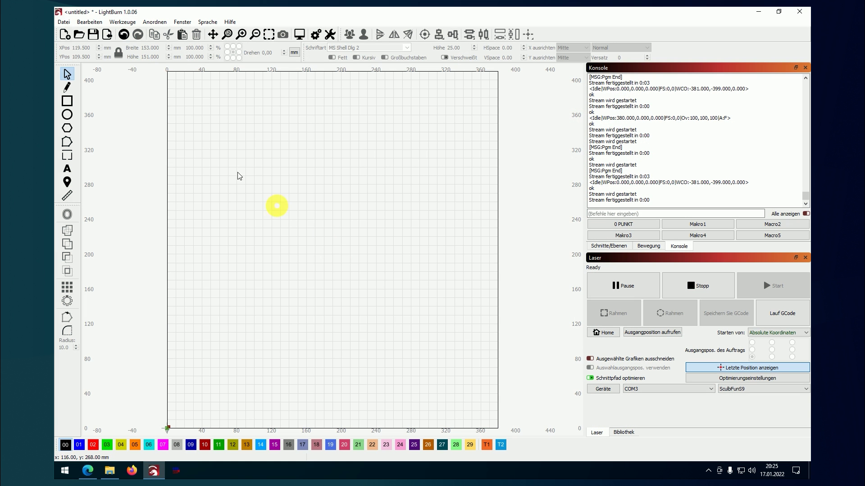
- Check the auto-home on startup option in the device settings and accept the settings
left_click(99, 23)
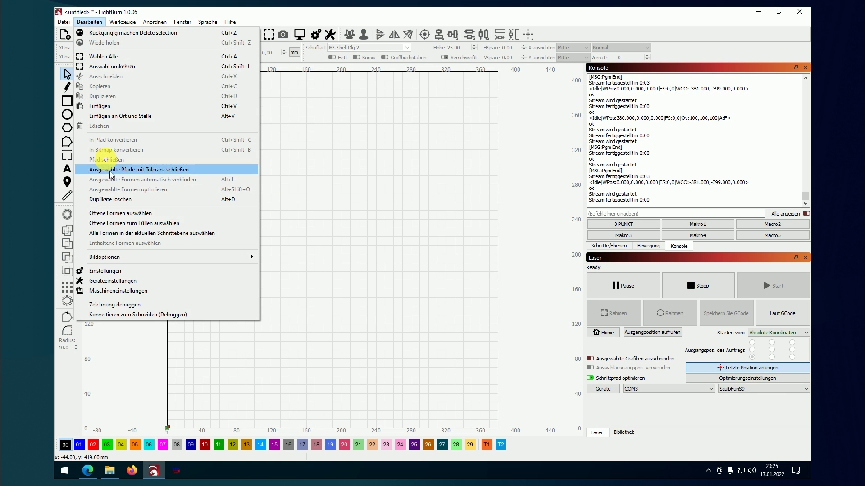
left_click(122, 280)
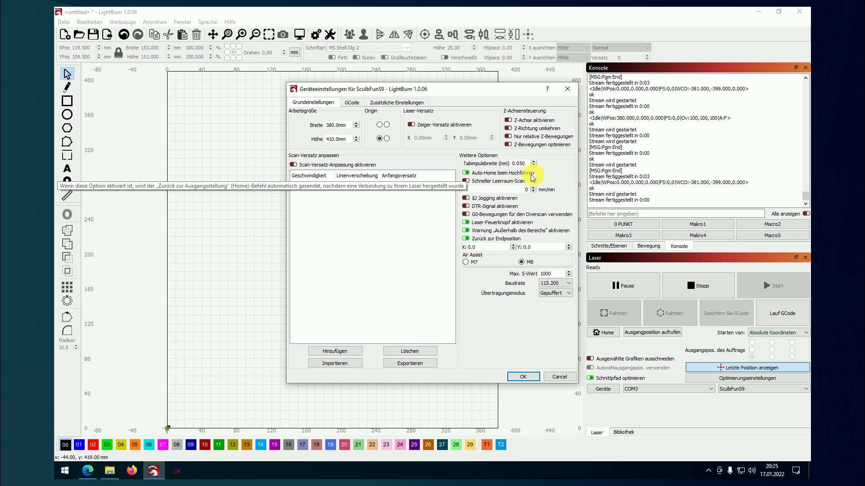
left_click(513, 376)
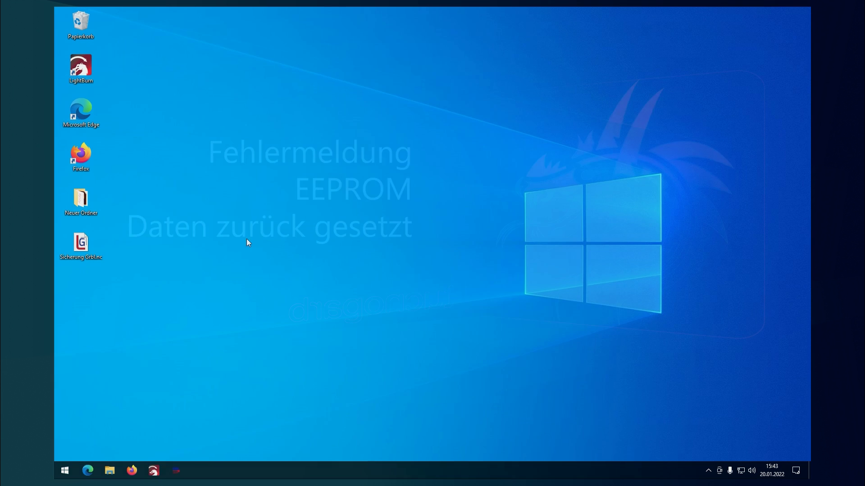
- Launch LightBurn and review the startup output from the beginning of the console log
left_click(153, 471)
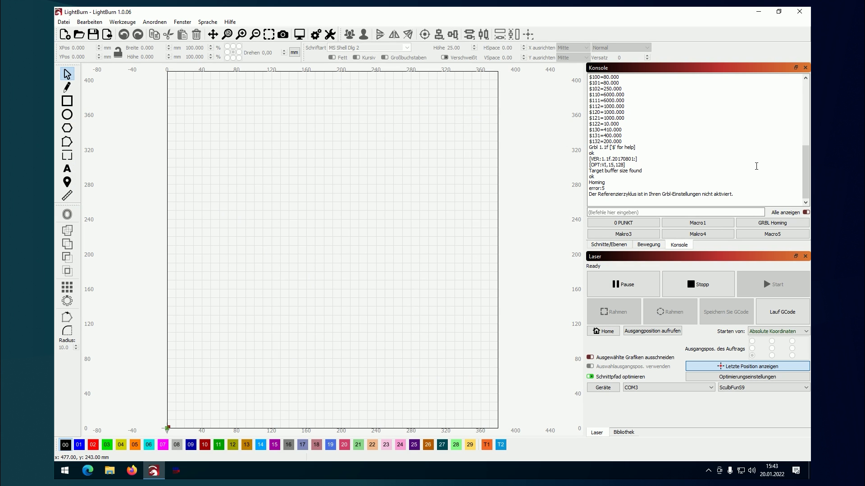
left_click_drag(804, 166, 805, 105)
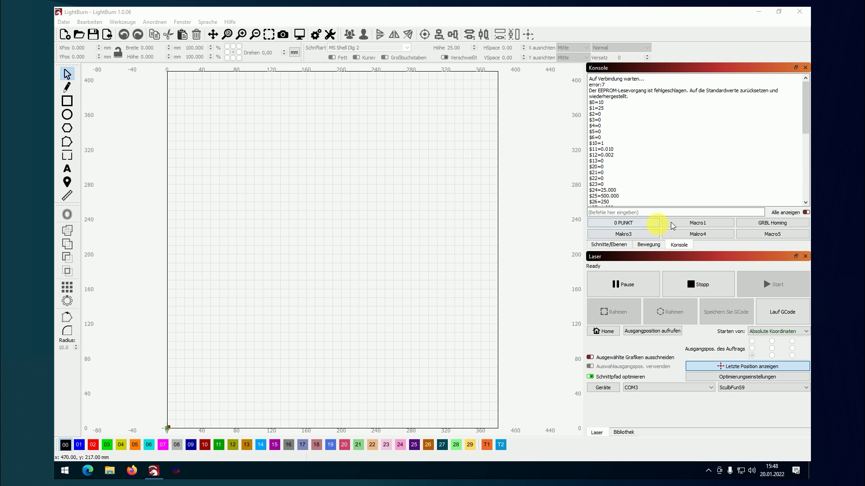
- Open the GRBL Homing macro for editing and review its stored Grbl settings through to the final G10 offset command
right_click(757, 222)
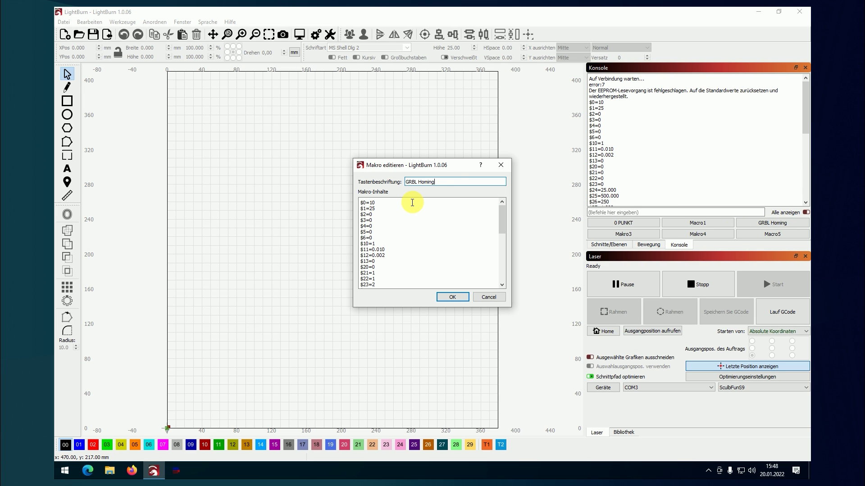
scroll(412, 211, "down", 2)
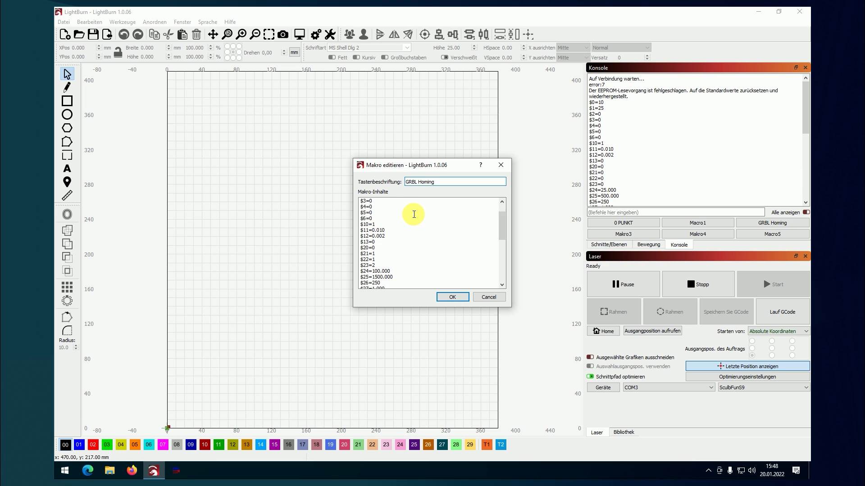
scroll(414, 215, "down", 4)
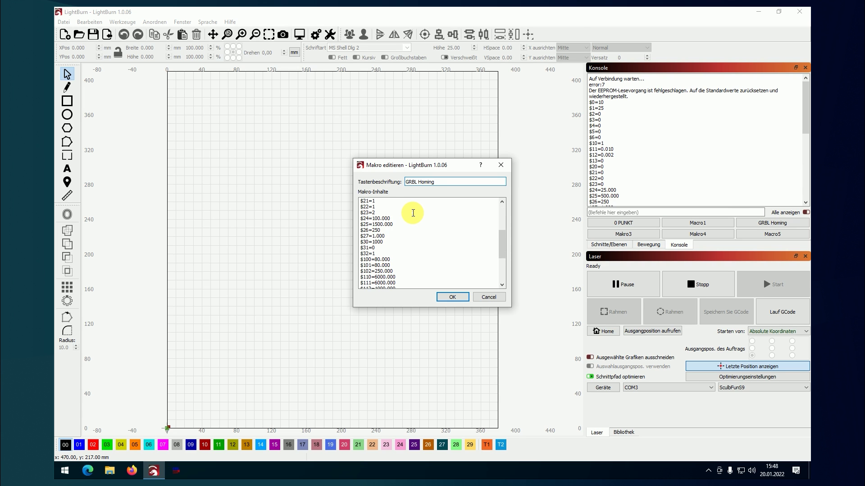
scroll(413, 213, "down", 1)
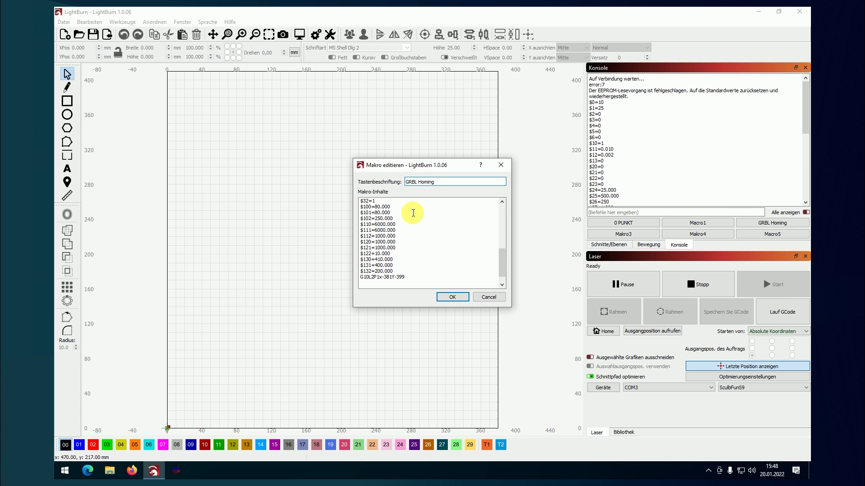